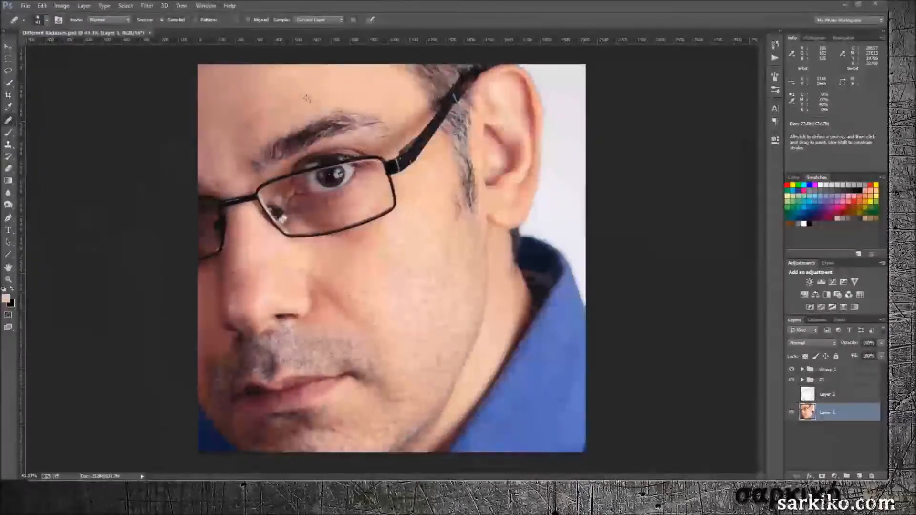
Step: Duplicate Layer 1 twice and place the two copies together in a new group
left_click(848, 430)
left_click(845, 415)
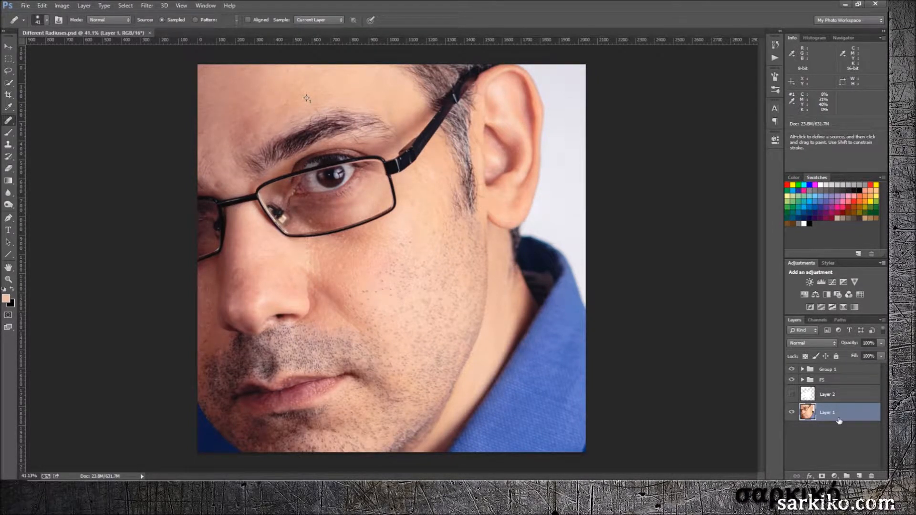
key("ctrl+j")
key("ctrl+j")
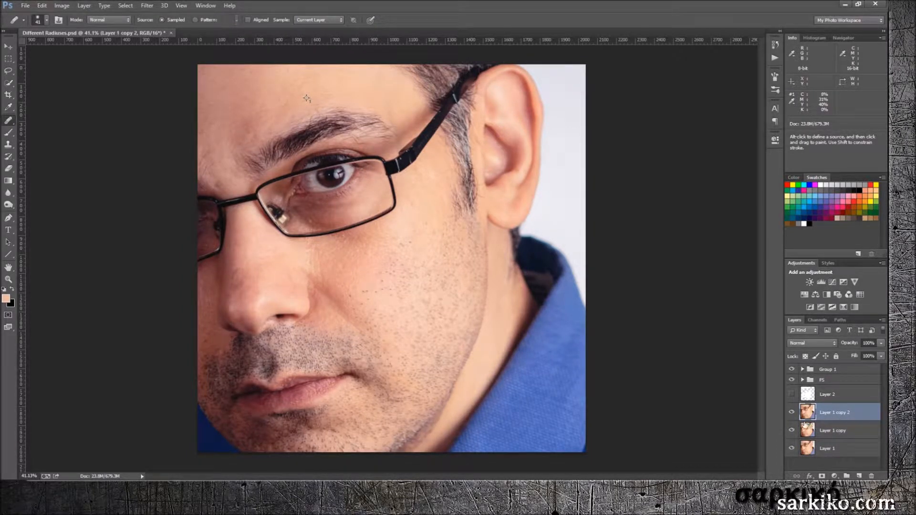
left_click(829, 428, "shift")
key("ctrl+g")
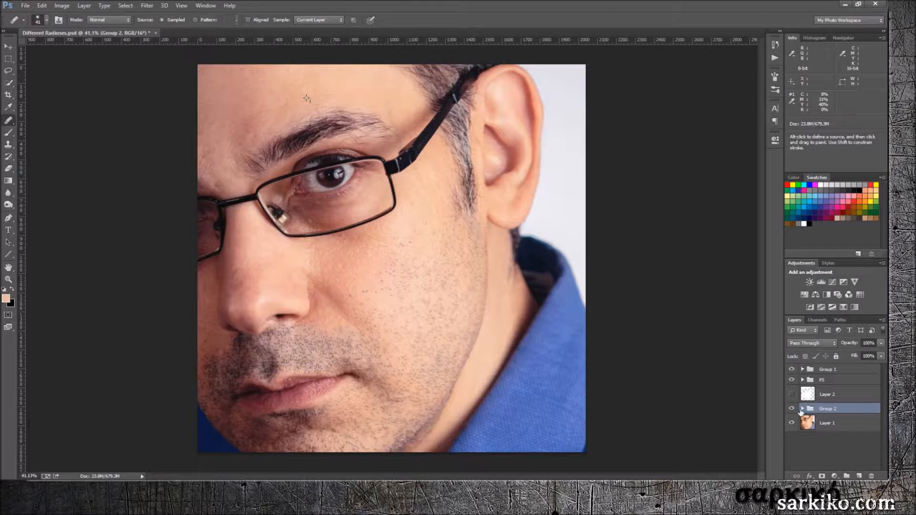
Step: Expand Group 2, rename the lower layer copy LF and the upper copy HF
left_click(803, 409)
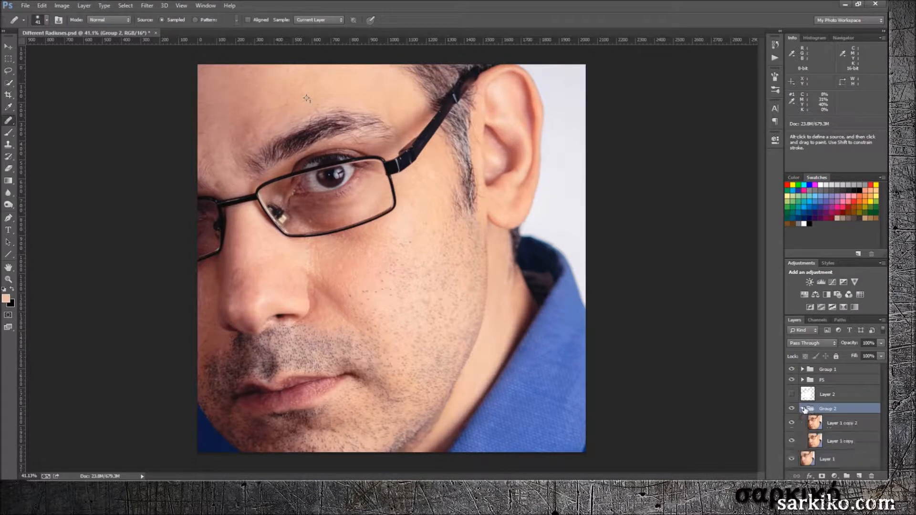
double_click(832, 441)
type("LF")
key("Return")
double_click(843, 423)
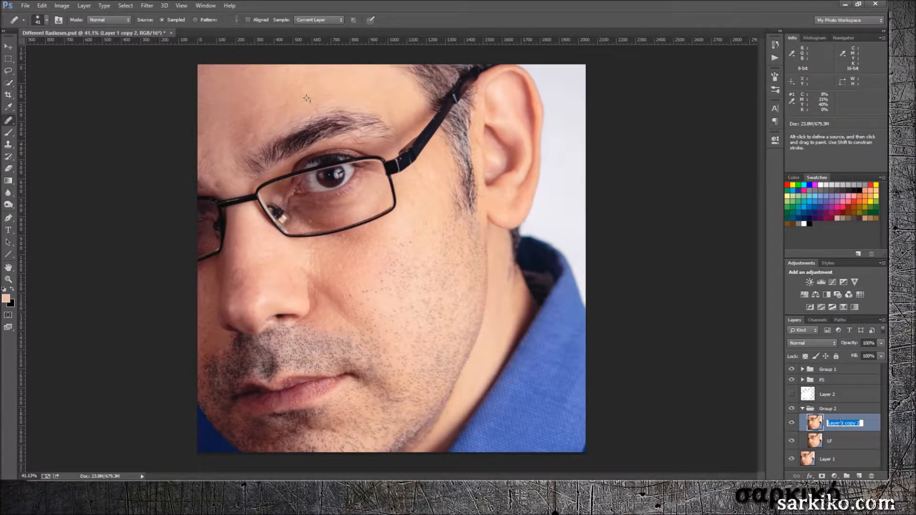
type("HF")
key("Return")
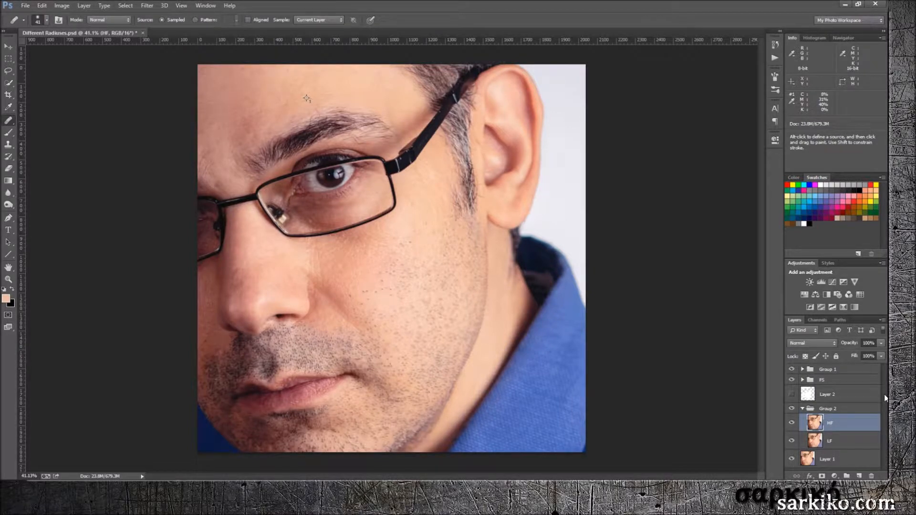
Step: Hide the HF layer and blur the LF layer until fine skin texture is gone but facial features remain recognizable
left_click(791, 424)
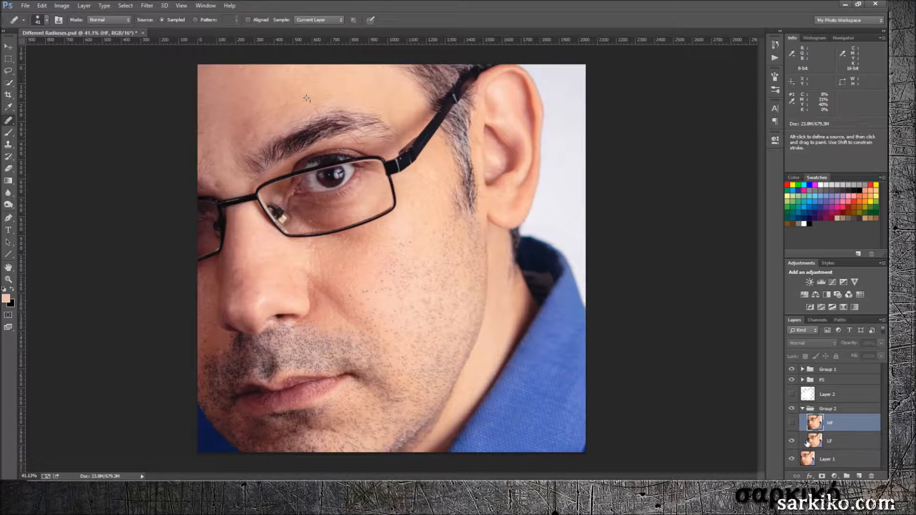
left_click(814, 442)
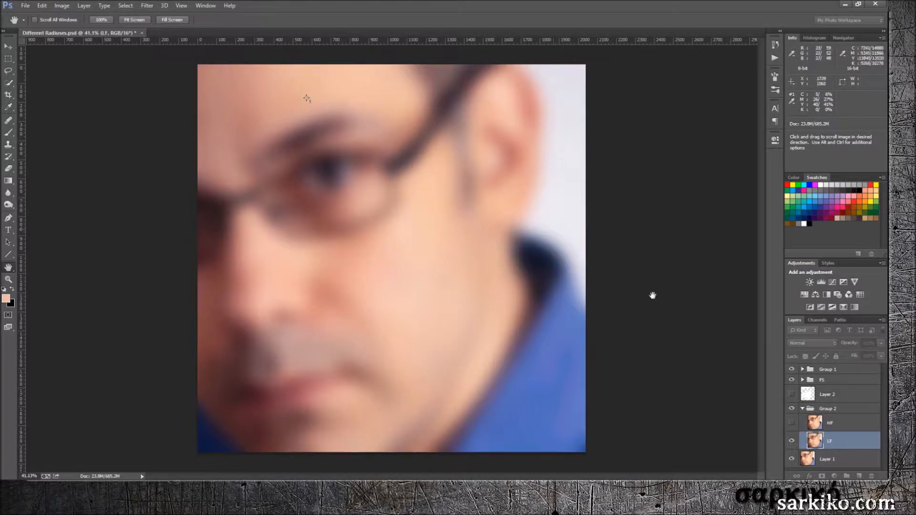
left_click_drag(653, 391, 585, 387)
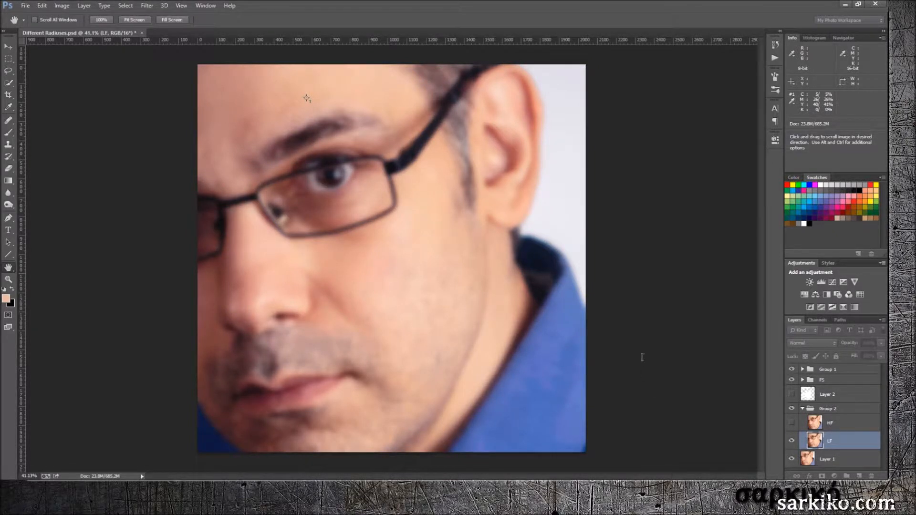
key("j")
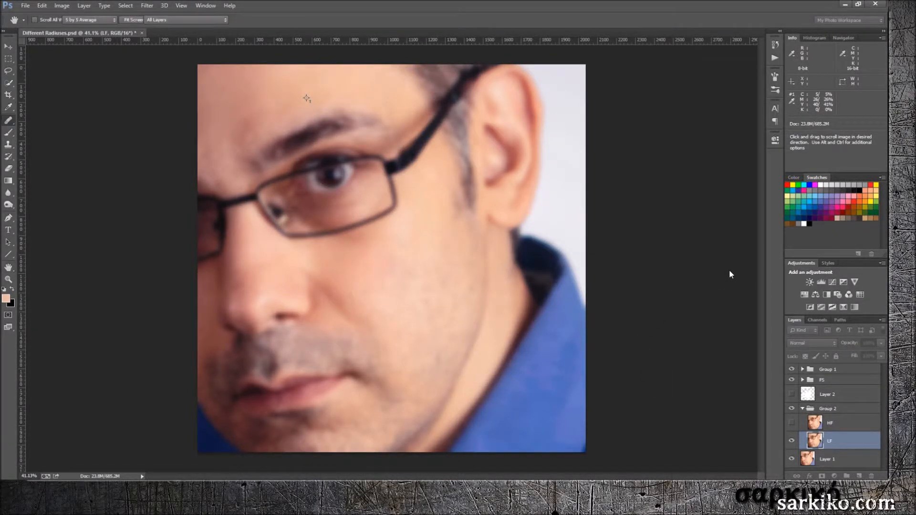
Step: Show the HF layer, use Apply Image to reduce it to high-frequency detail, and set its blend mode to Linear Light
left_click(812, 424)
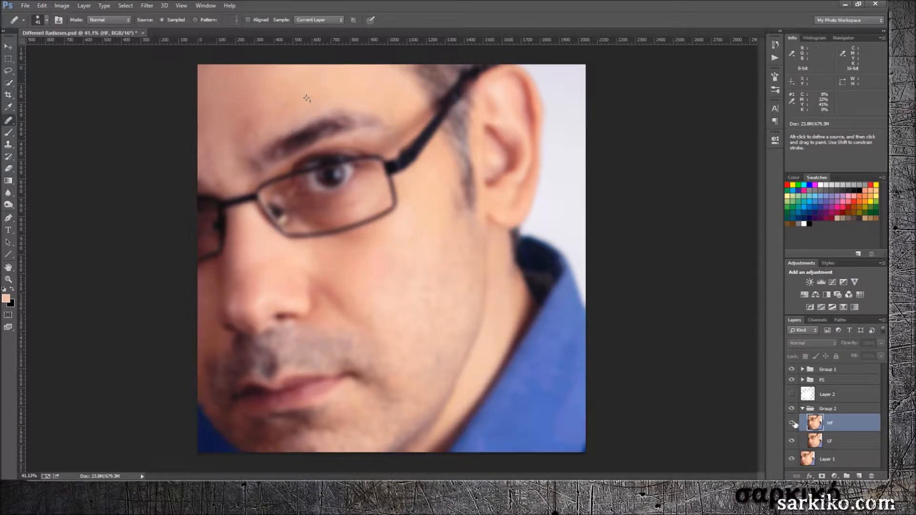
left_click(792, 423)
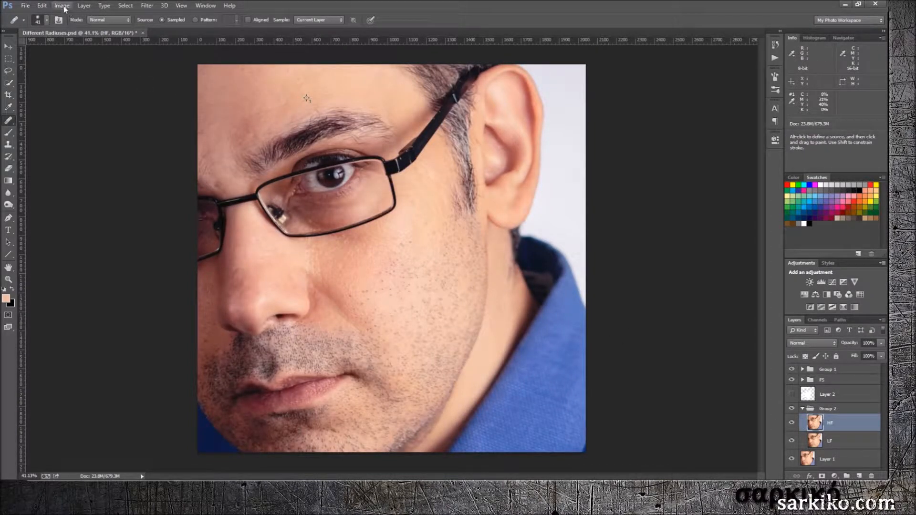
key("h")
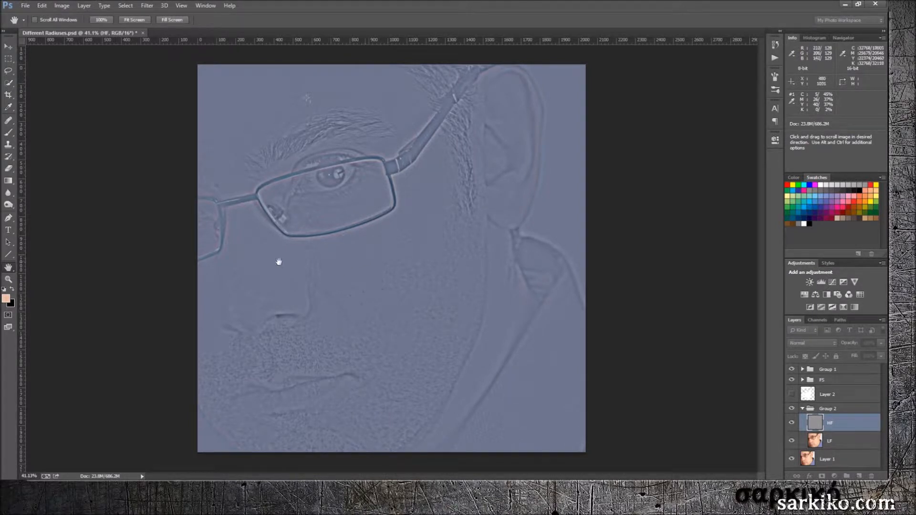
key("j")
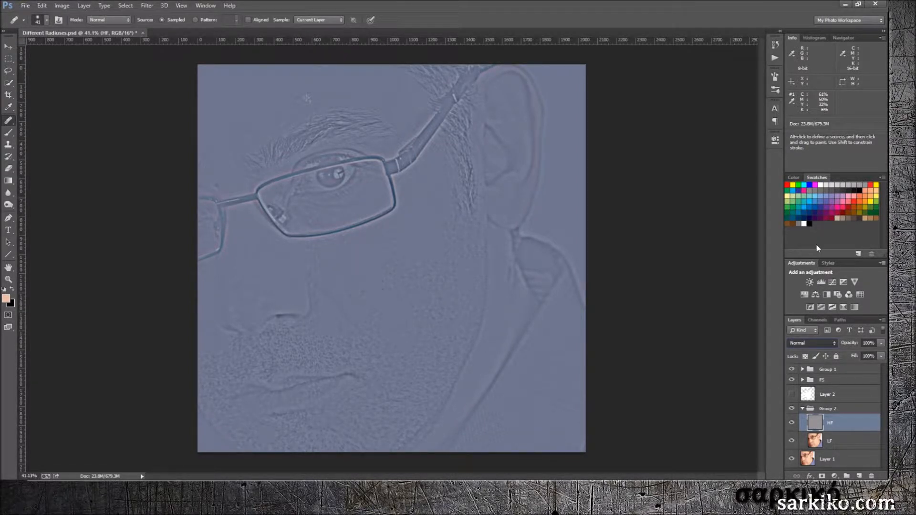
key("shift+alt+j")
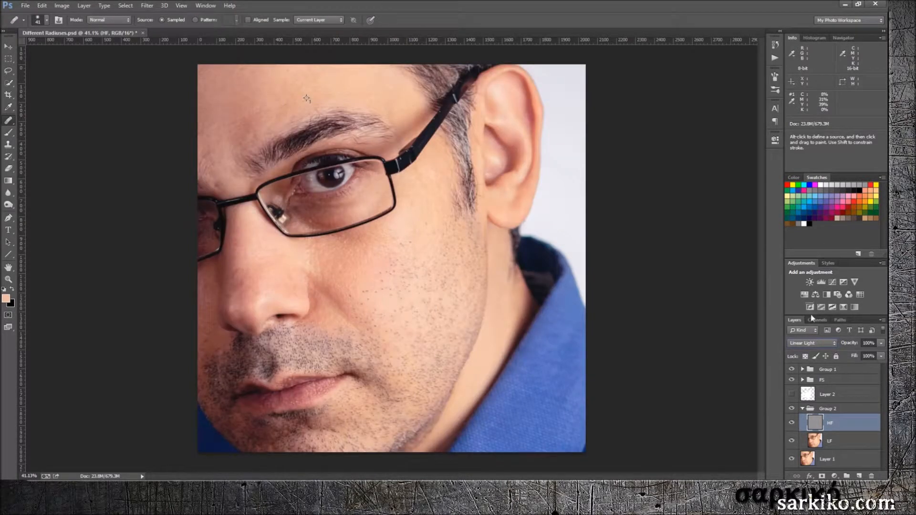
Step: Review the layers of Group 2 and compare the portrait with the HF layer hidden and shown
left_click(791, 409)
left_click(826, 460)
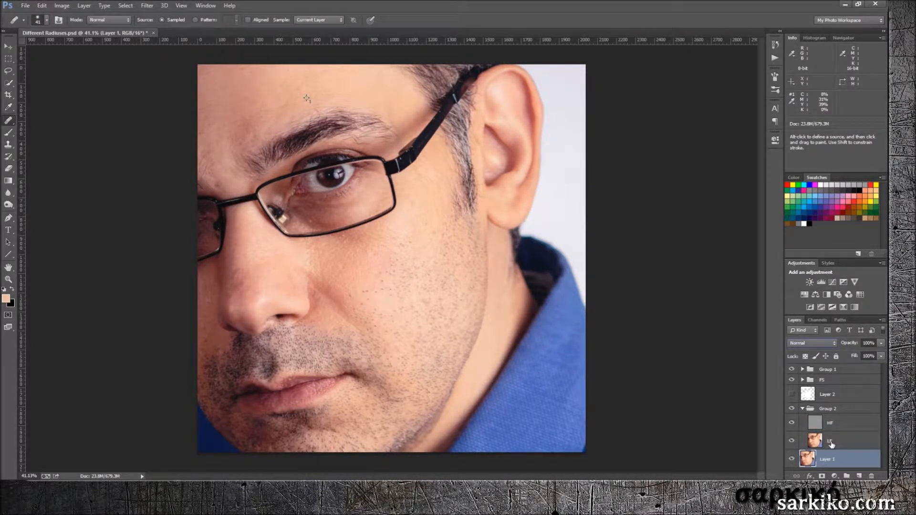
left_click(832, 443)
left_click(831, 424)
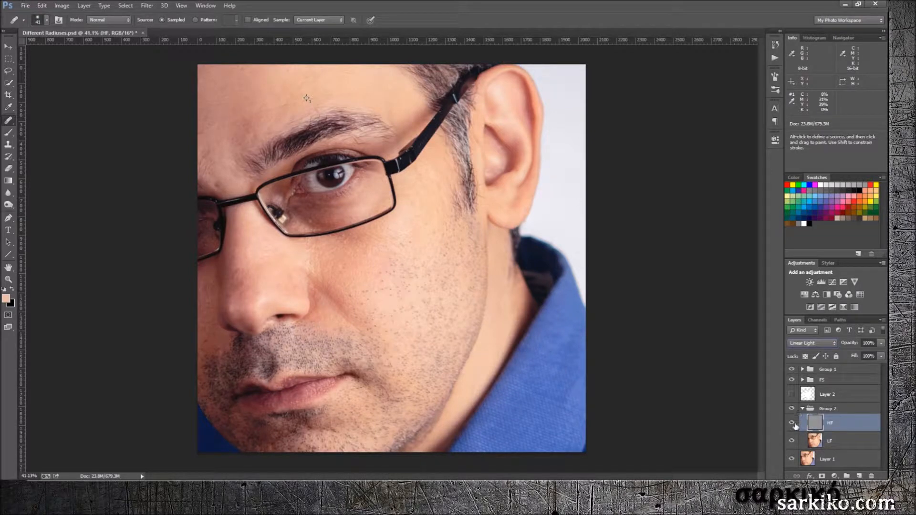
left_click(794, 424)
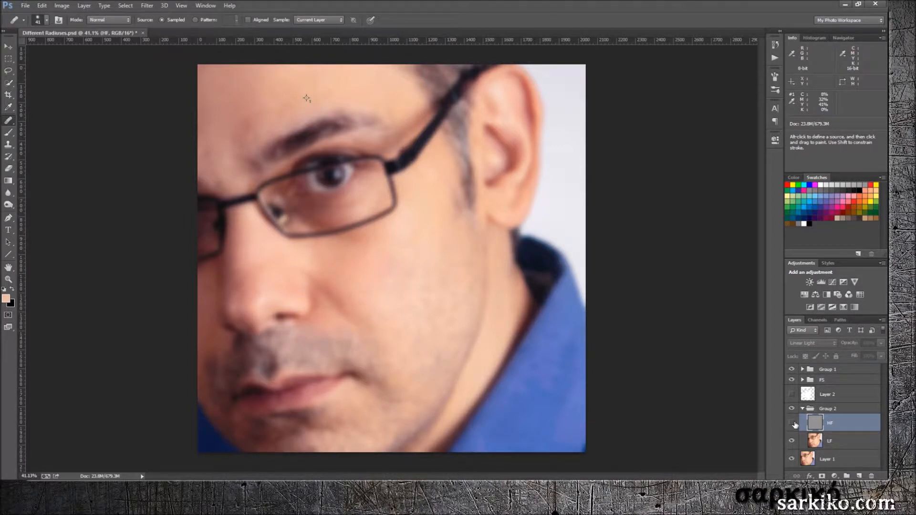
left_click(794, 423)
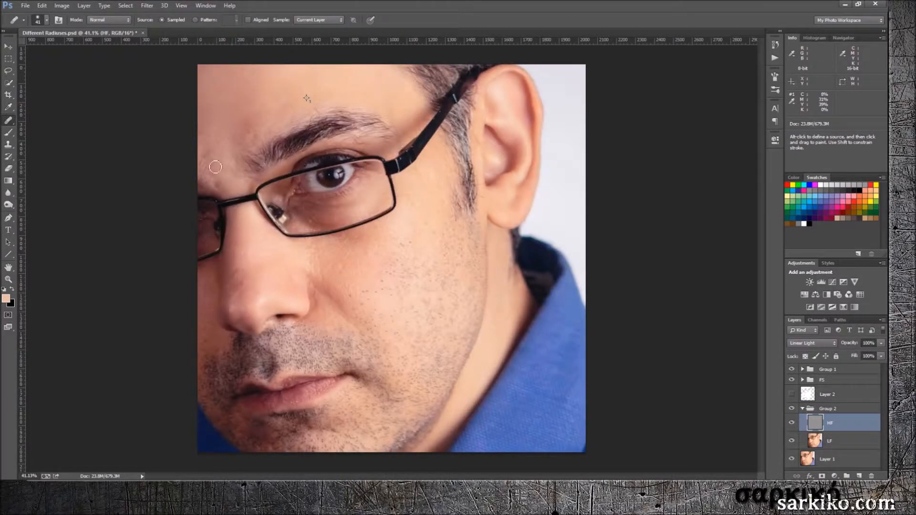
Step: Lasso the cheek with a 21 px feather and try blurring that area on the HF layer
left_click(6, 70)
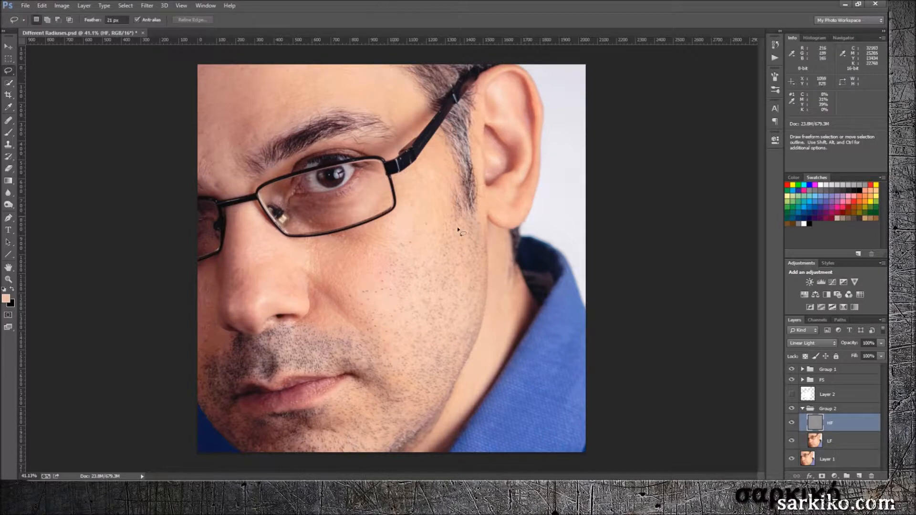
mouse_move(439, 223)
left_mouse_down()
mouse_move(370, 298)
mouse_move(401, 387)
mouse_move(447, 368)
mouse_move(475, 260)
mouse_move(432, 223)
mouse_move(477, 318)
mouse_move(432, 228)
mouse_move(392, 234)
left_mouse_up()
key("shift")
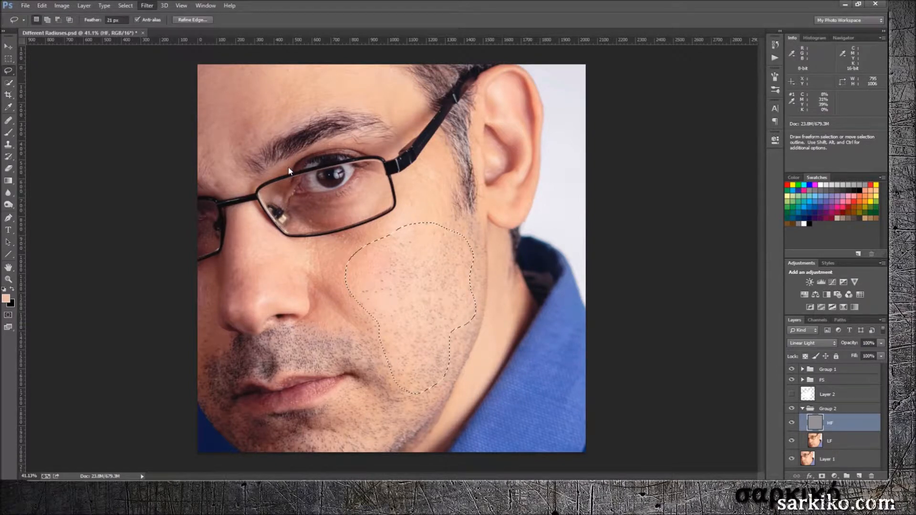
left_click(341, 190)
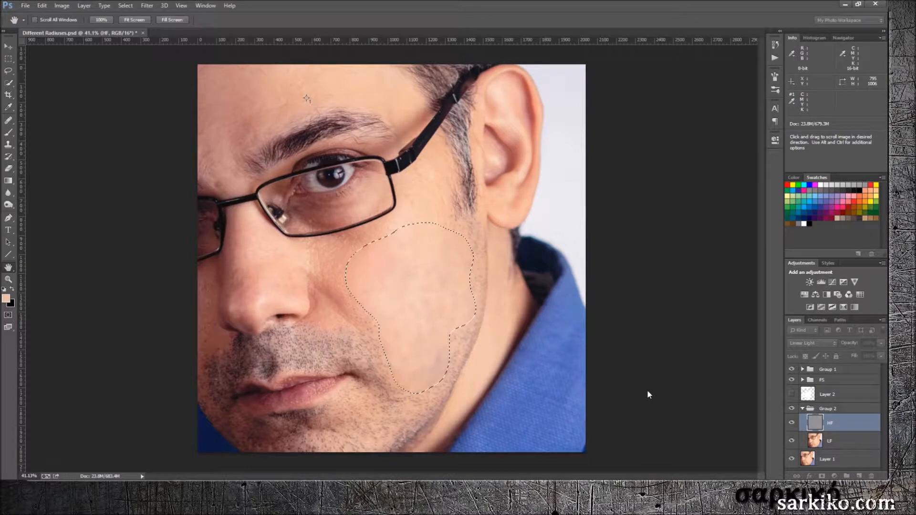
left_click(728, 279)
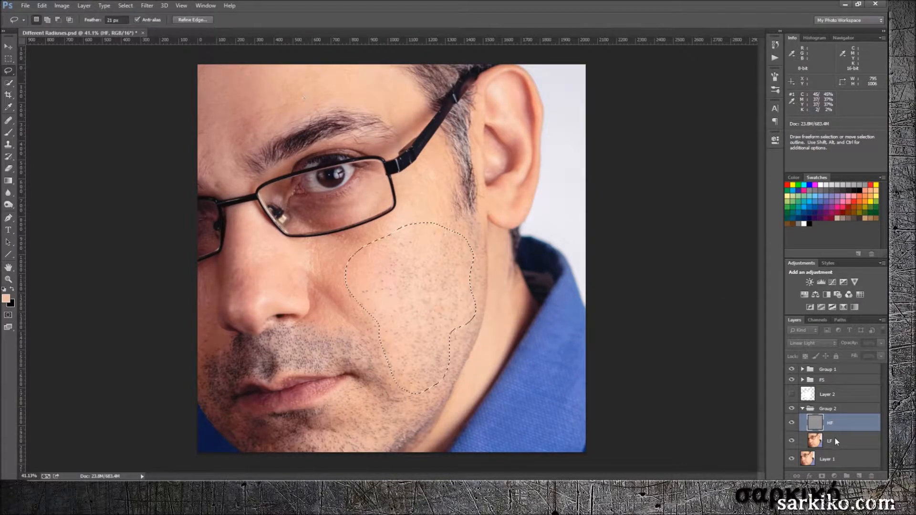
Step: Blur the selected cheek on the LF layer, deselect it, and compare the image with LF hidden and shown
left_click(835, 440)
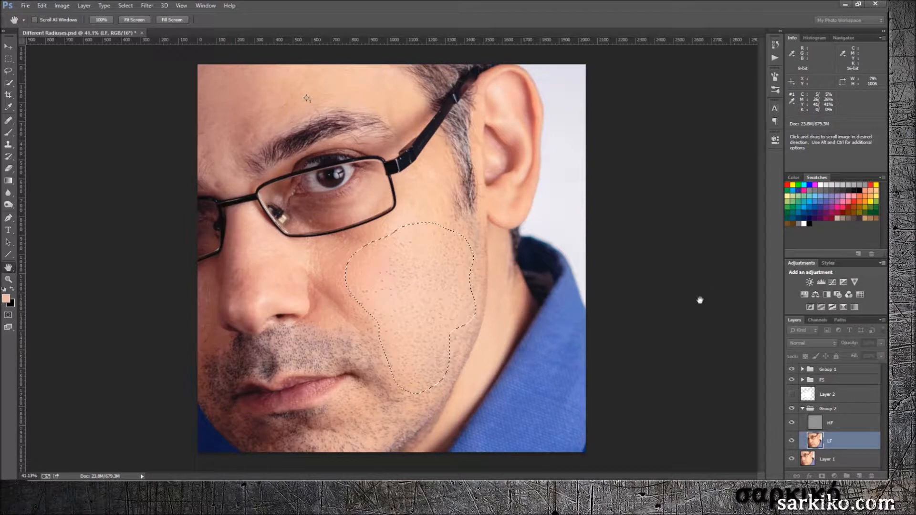
key("l")
key("ctrl+d")
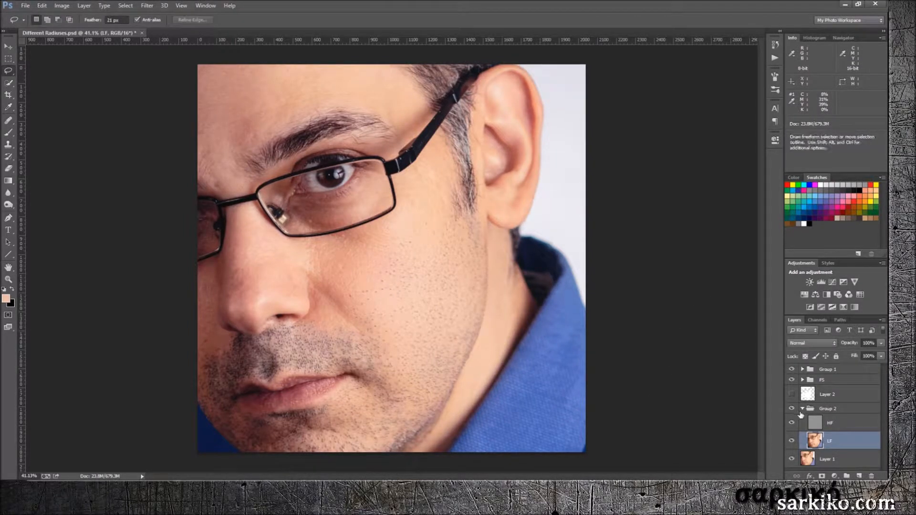
left_click(793, 441)
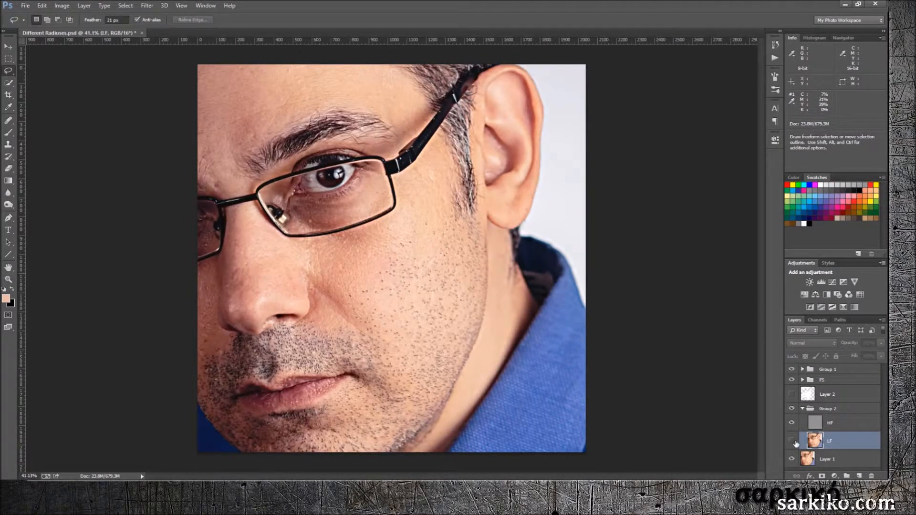
left_click(792, 441)
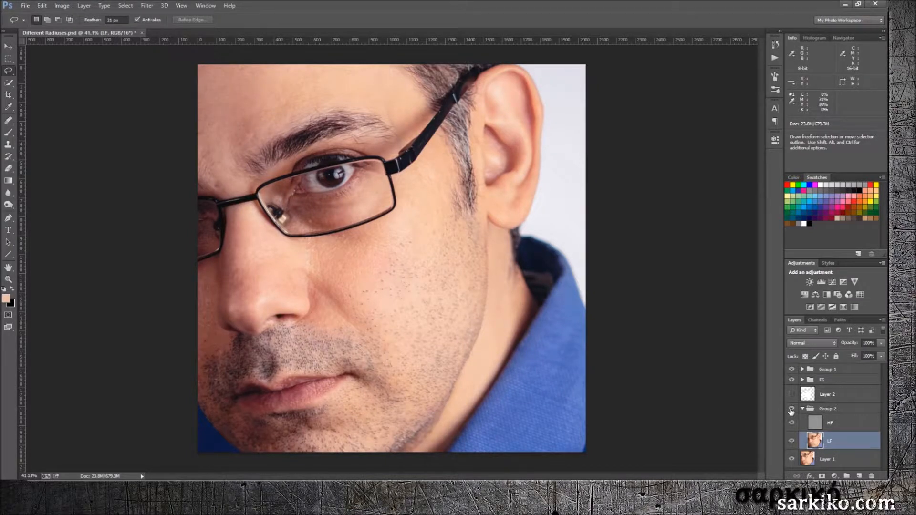
Step: Load Layer 2's painted area as a selection and blur the LF layer within it, with the selection edges hidden
left_click(811, 397, "ctrl")
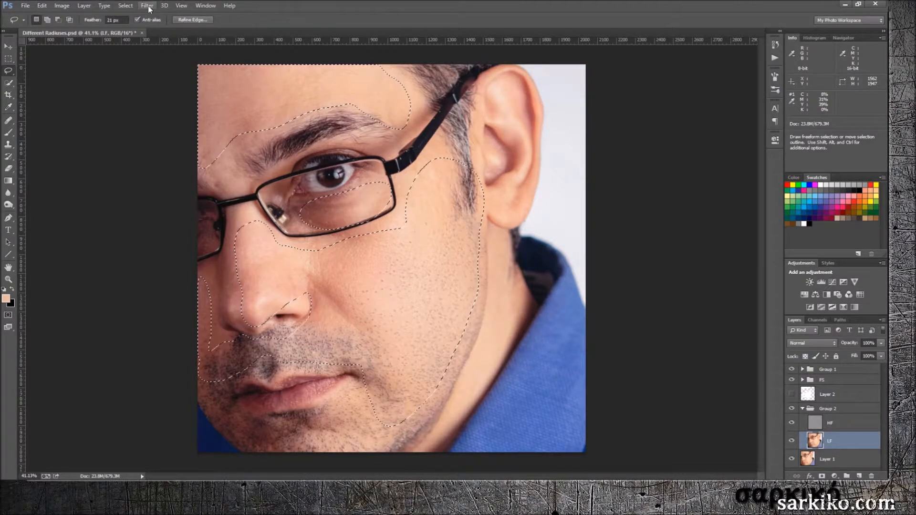
left_click(294, 175)
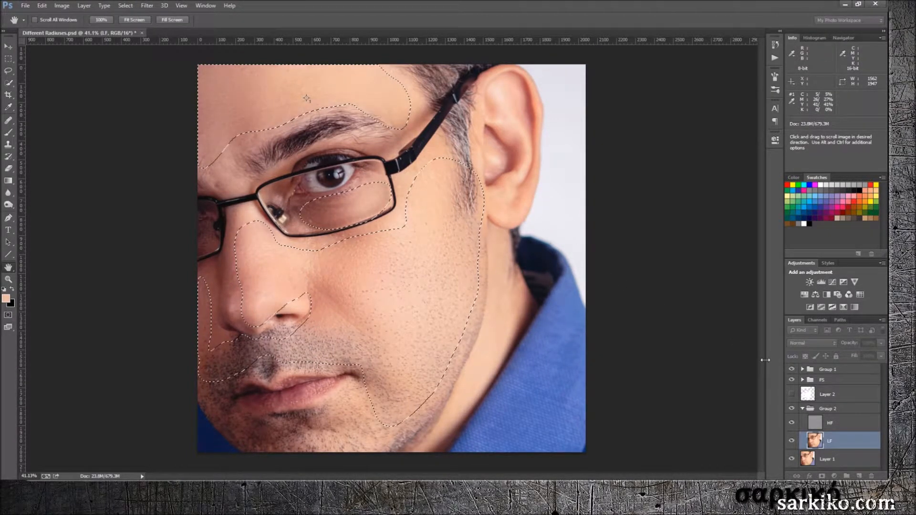
key("ctrl+h")
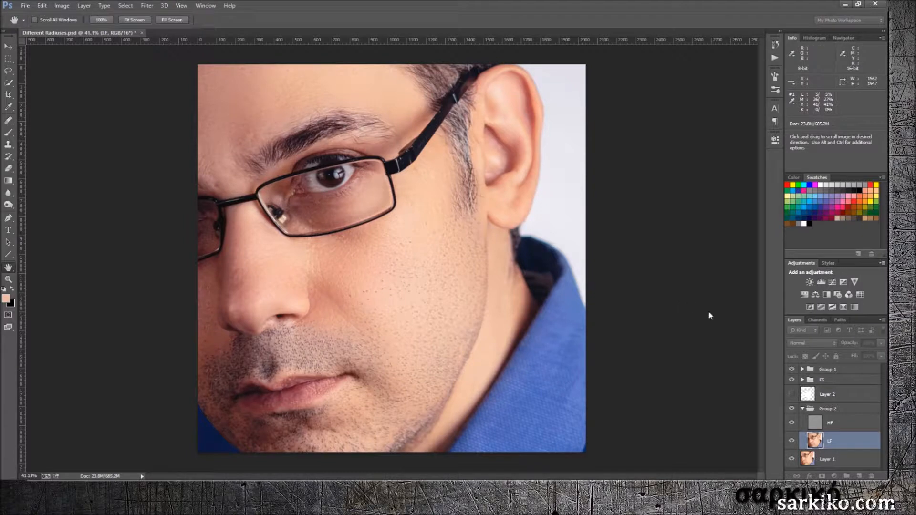
left_click(732, 267)
key("ctrl+minus")
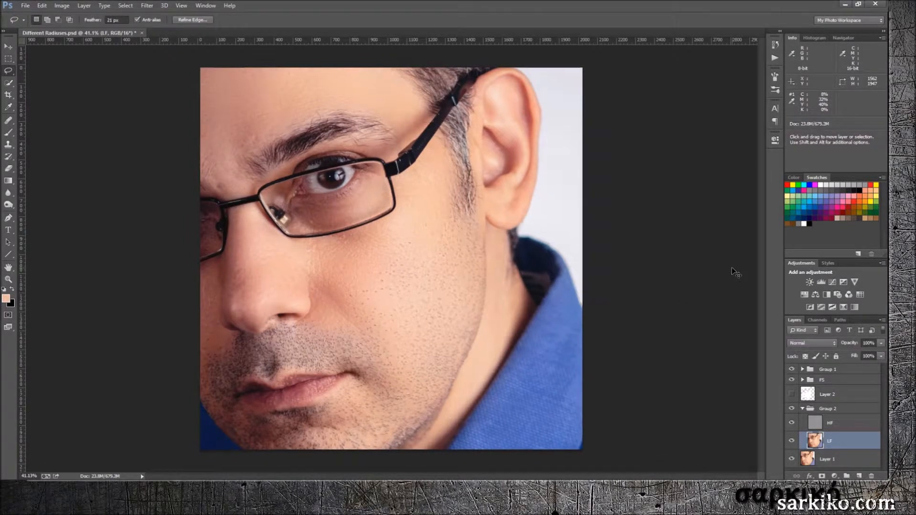
key("ctrl+0")
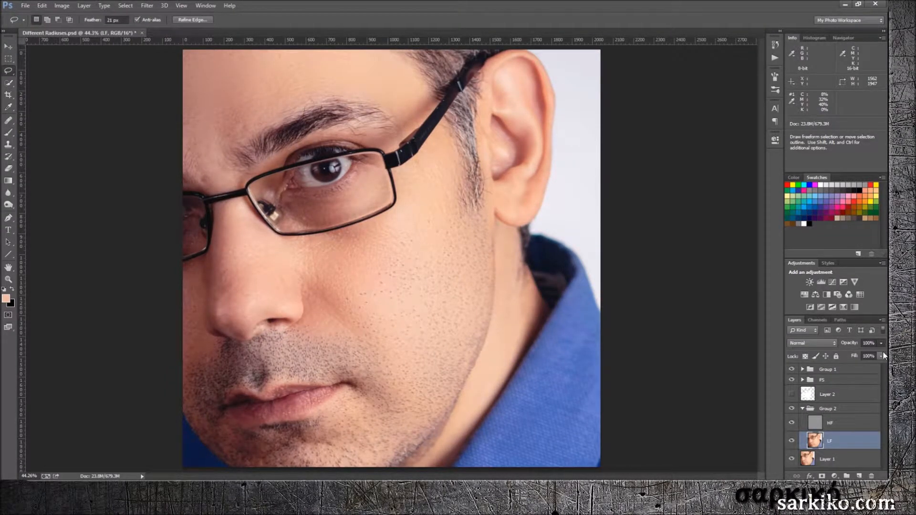
Step: Try a reduced opacity on the LF layer to weaken the smoothing
key("7")
key("5")
mouse_move(868, 353)
left_mouse_down()
mouse_move(854, 350)
mouse_move(869, 353)
left_mouse_up()
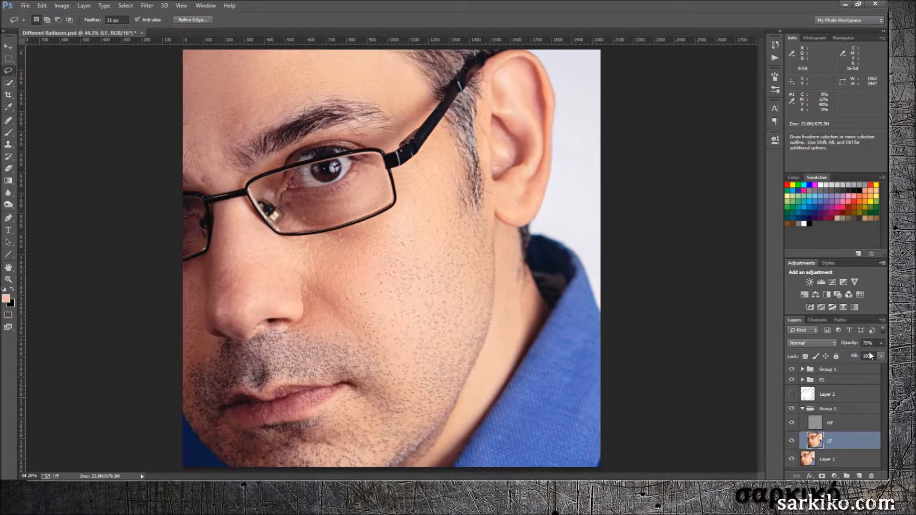
left_click_drag(863, 352, 867, 352)
Step: Try a different strength for Group 2 and compare the portrait with the group hidden and shown
left_click(857, 409)
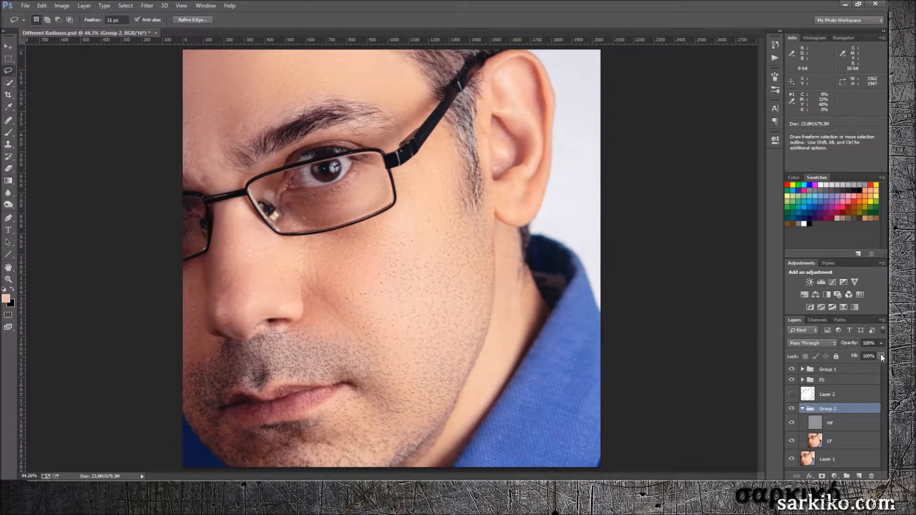
left_click_drag(860, 356, 871, 353)
left_click(791, 409)
left_click(791, 409)
left_click(816, 446)
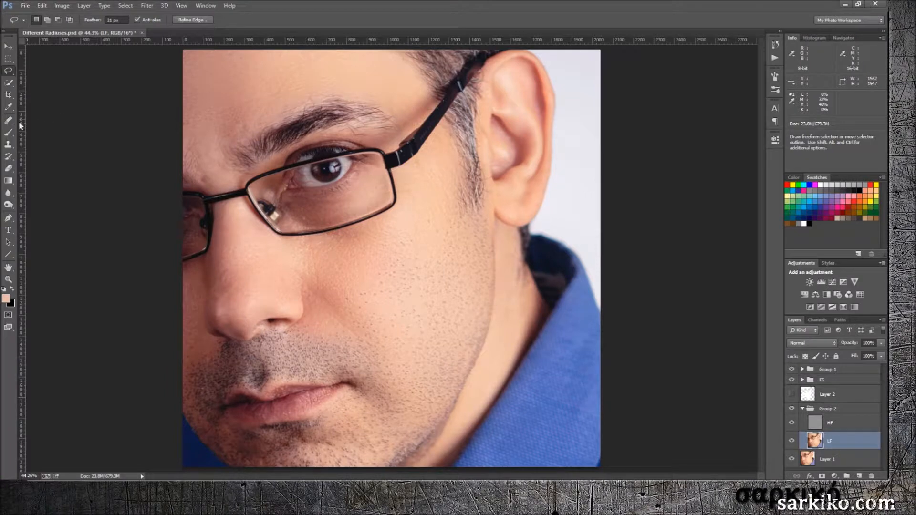
Step: Paint sampled skin tones over the cheek on the LF layer with the Brush in Color mode at 25% opacity
left_click(8, 133)
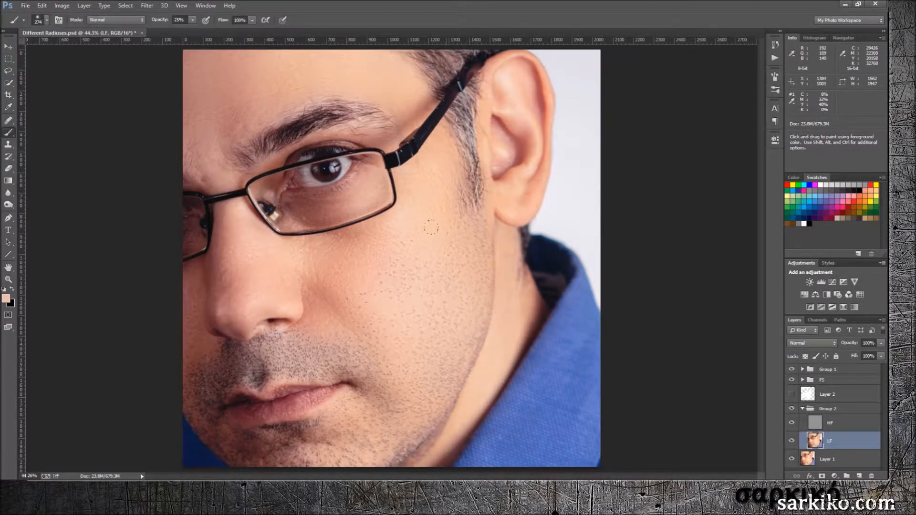
left_click(793, 424)
left_click(793, 424)
left_click(433, 256, "alt")
left_click(434, 200, "alt")
left_click_drag(410, 267, 409, 231)
left_click(124, 265)
left_click(370, 284, "alt")
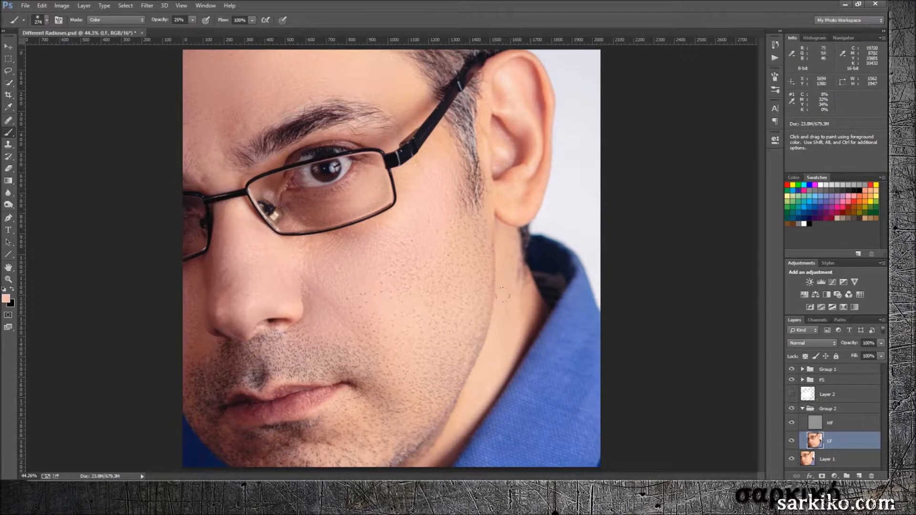
Step: Heal the scattered stubble hairs between the nose and mid-cheek on the HF layer with the Healing Brush, sampling nearby clean texture
key("j")
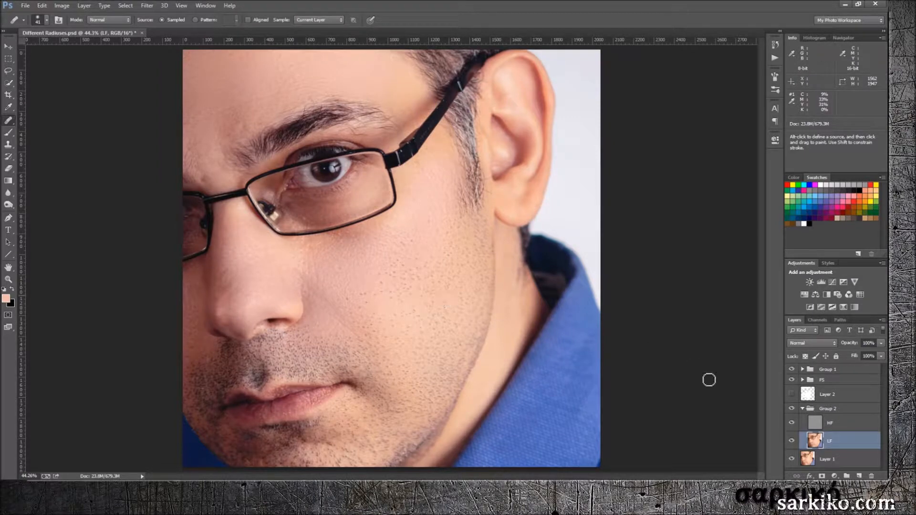
left_click(848, 426)
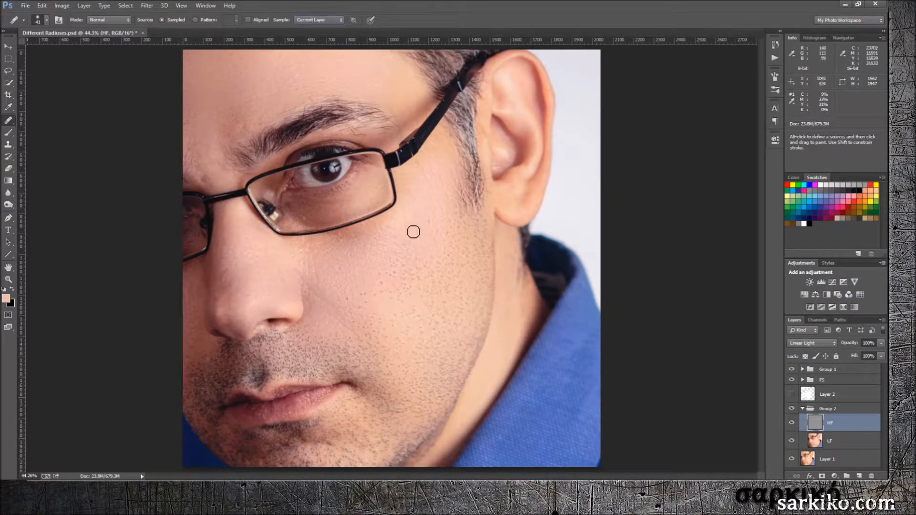
left_click(326, 326, "alt")
left_click(343, 328)
left_click(338, 310, "alt")
left_click(348, 302)
left_click(354, 294, "alt")
left_click(363, 295)
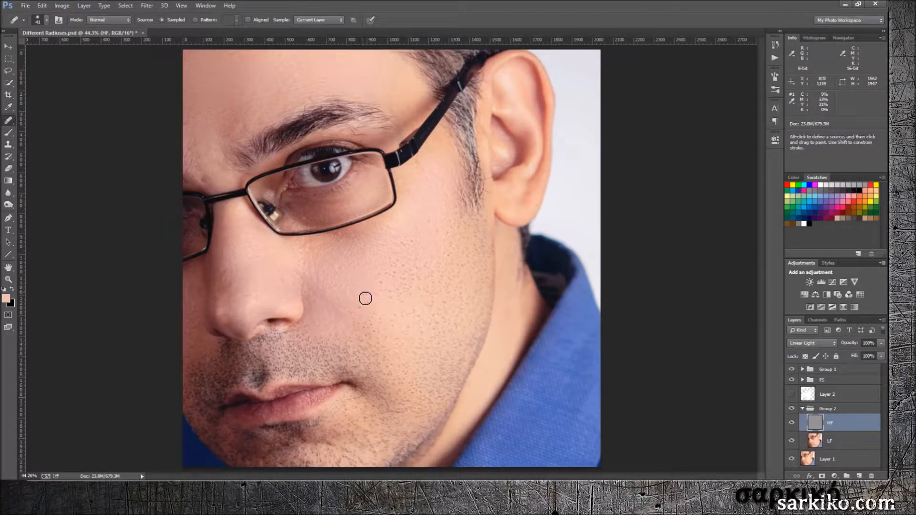
left_click(386, 306, "alt")
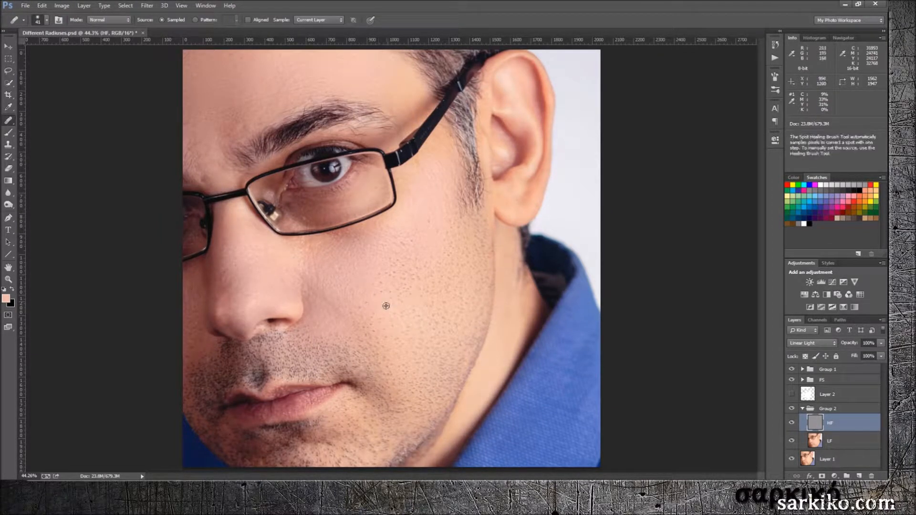
left_click(379, 297)
left_click(376, 309, "alt")
left_click(371, 307)
left_click(382, 299, "alt")
left_click(386, 296)
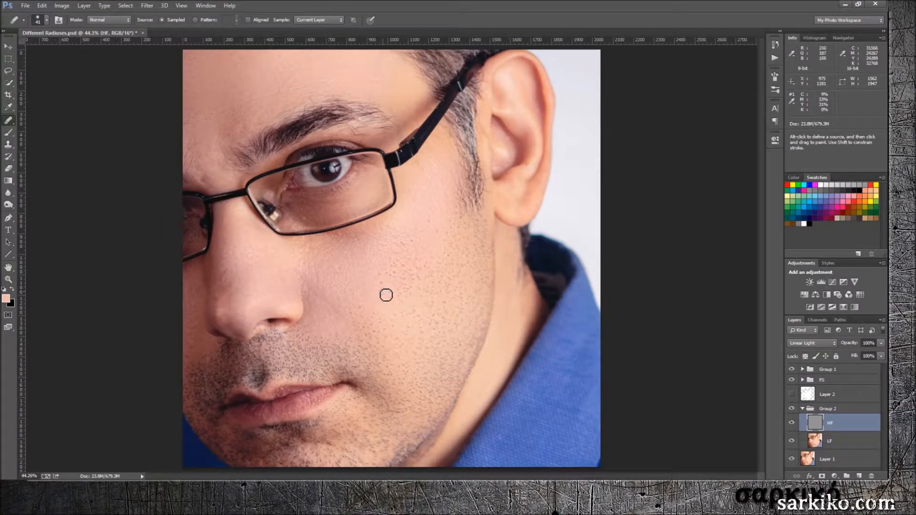
Step: Heal the denser stubble on the upper and outer cheek of the HF layer, resampling clean skin texture from the cheek and forehead
left_click(382, 274, "alt")
left_click(383, 278)
left_click(394, 271, "alt")
left_click(395, 267)
left_click(374, 268, "alt")
left_click(399, 268)
left_click(423, 251, "alt")
left_click(418, 263)
left_click(432, 254, "alt")
left_click(414, 244)
left_click(417, 237, "alt")
left_click(407, 248)
left_click(367, 275, "alt")
left_click(402, 265)
left_click(407, 270)
left_click(374, 283, "alt")
left_click(406, 262)
left_click(370, 285, "alt")
left_click_drag(396, 259, 400, 240)
left_click(380, 287, "alt")
left_click(392, 280)
left_click(374, 268, "alt")
left_click(414, 281)
left_click(235, 83, "alt")
left_click(410, 270)
left_click(405, 266)
left_click(424, 260)
Step: Compare the portrait with Group 2 hidden and shown, leaving the group hidden
left_click(792, 409)
left_click(792, 409)
left_click(792, 409)
left_click(792, 409)
left_click(793, 409)
left_click(792, 409)
left_click(792, 409)
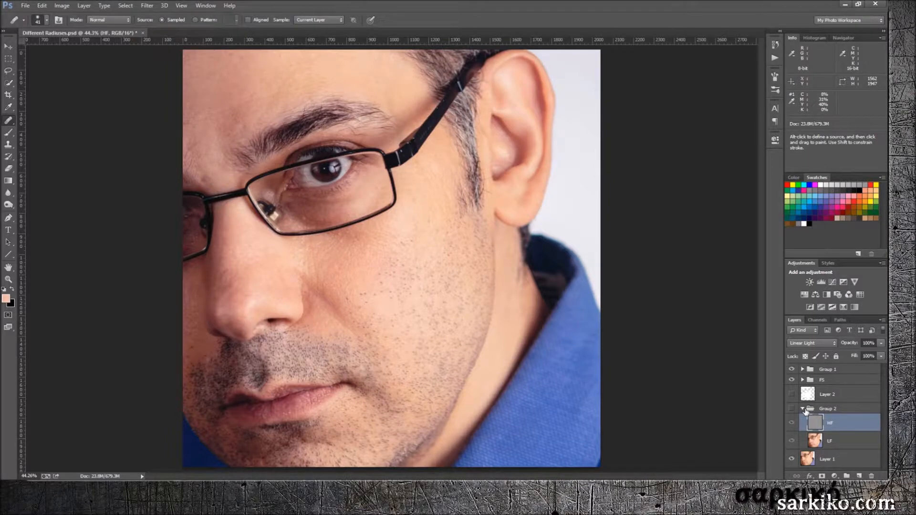
Step: Collapse Group 2, expand the FS group, and show and expand its R2 subgroup
left_click(803, 409)
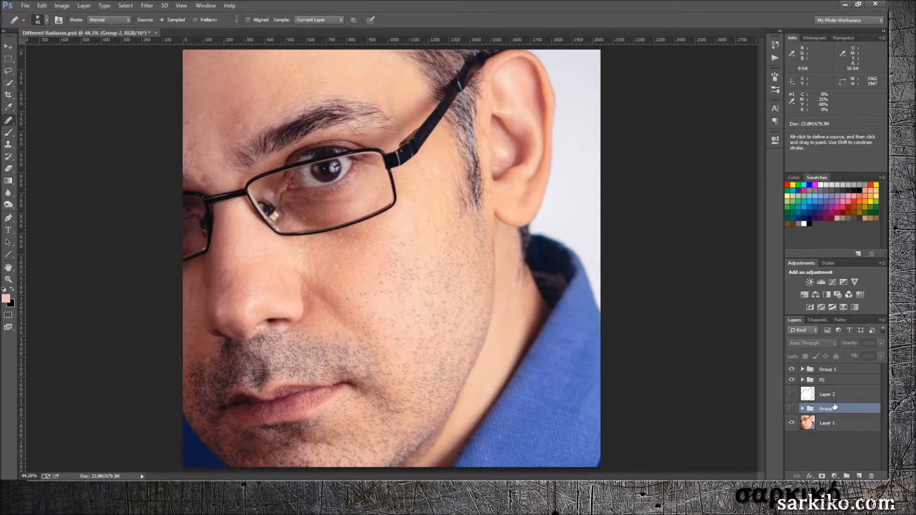
left_click(802, 380)
scroll(814, 411, "down", 3)
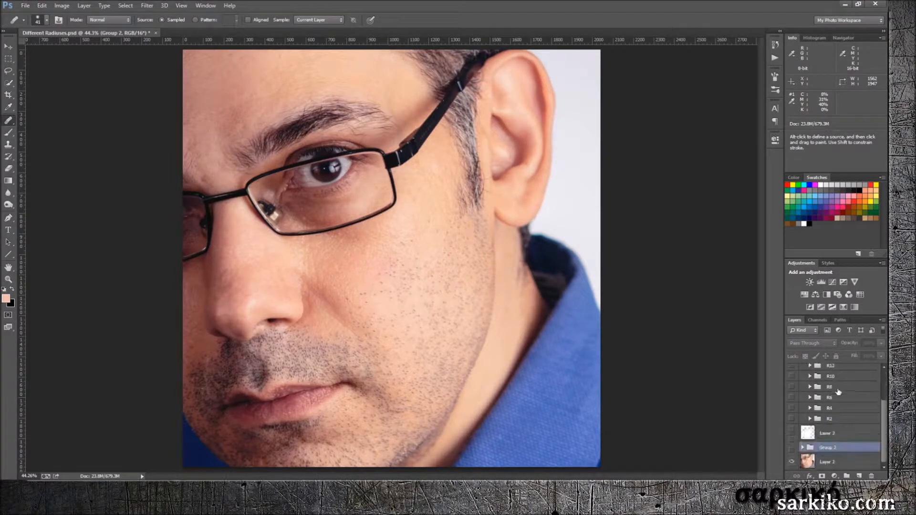
scroll(814, 419, "up", 2)
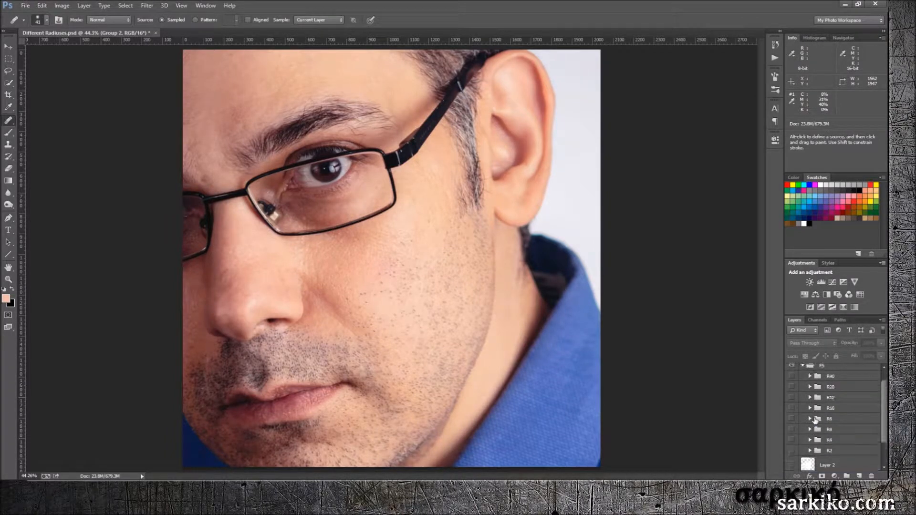
left_click(792, 451)
left_click(809, 451)
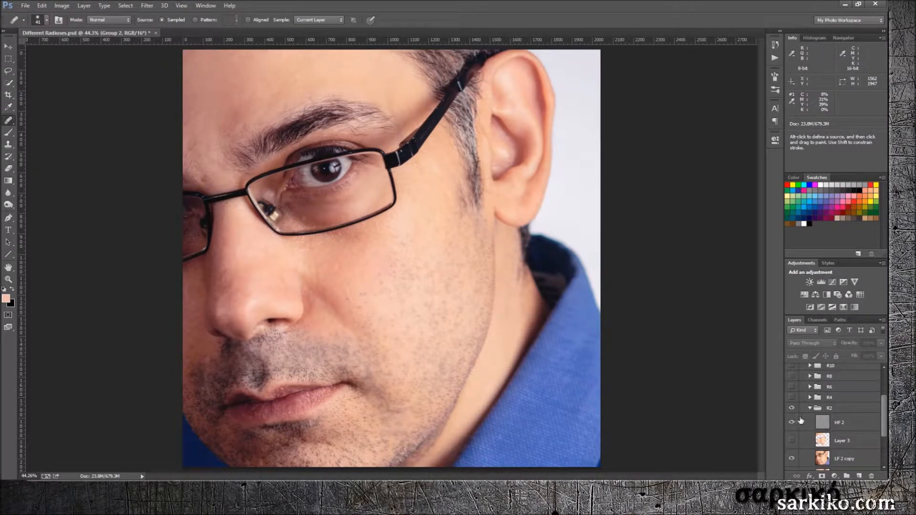
Step: Try loading Layer 2's painted area as a selection over the skin and clear the selection
scroll(830, 458, "down", 2)
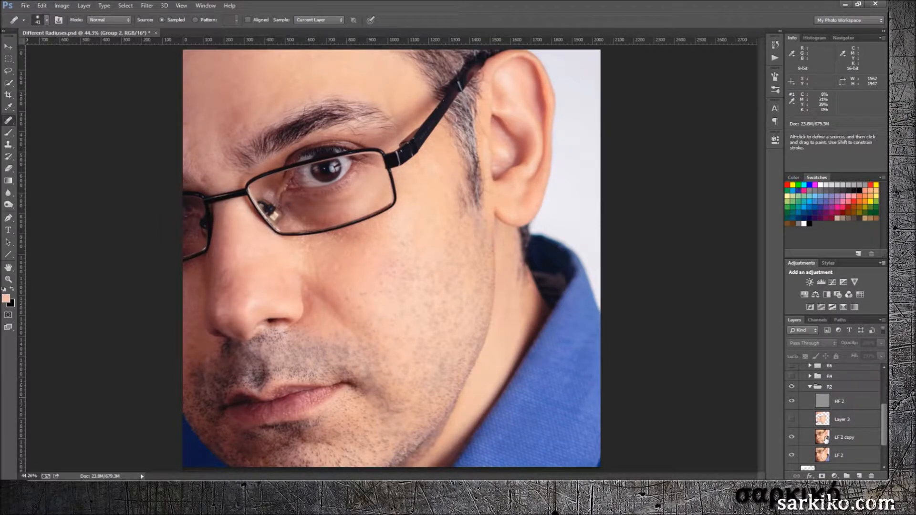
scroll(826, 439, "down", 1)
left_click(811, 461, "ctrl")
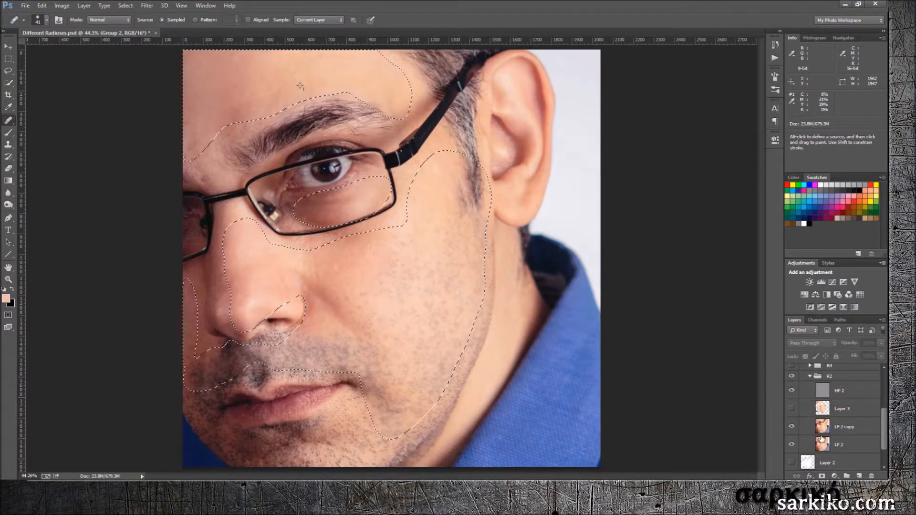
key("ctrl+d")
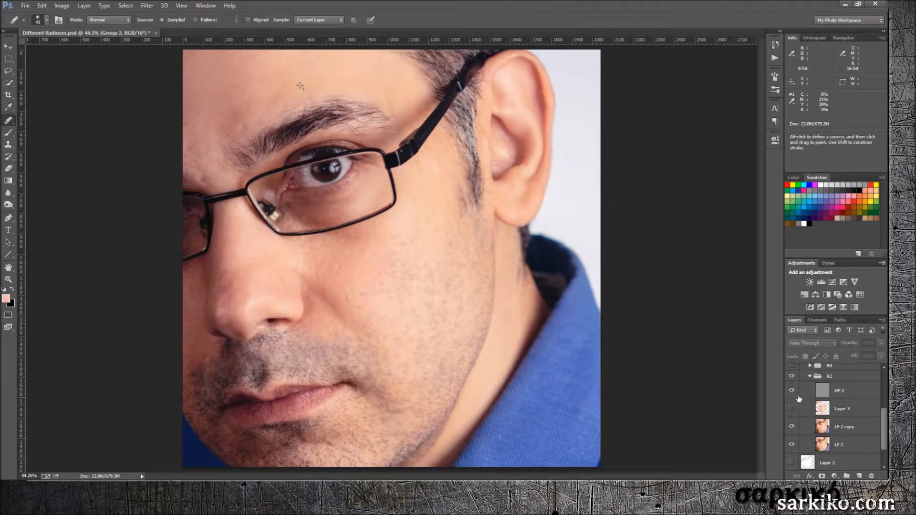
Step: Examine the fine texture of HF 2 up close in Normal blend mode and restore the layer to Linear Light
left_click(812, 391)
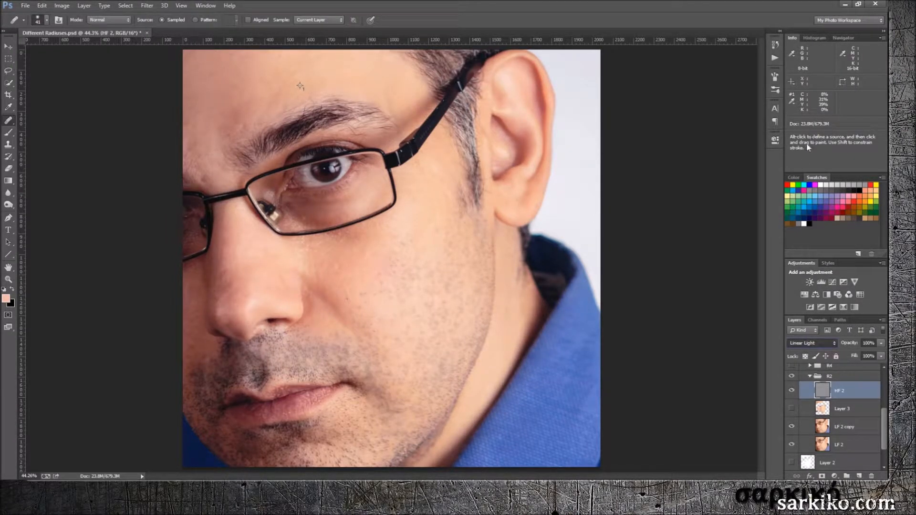
key("alt+shift+n")
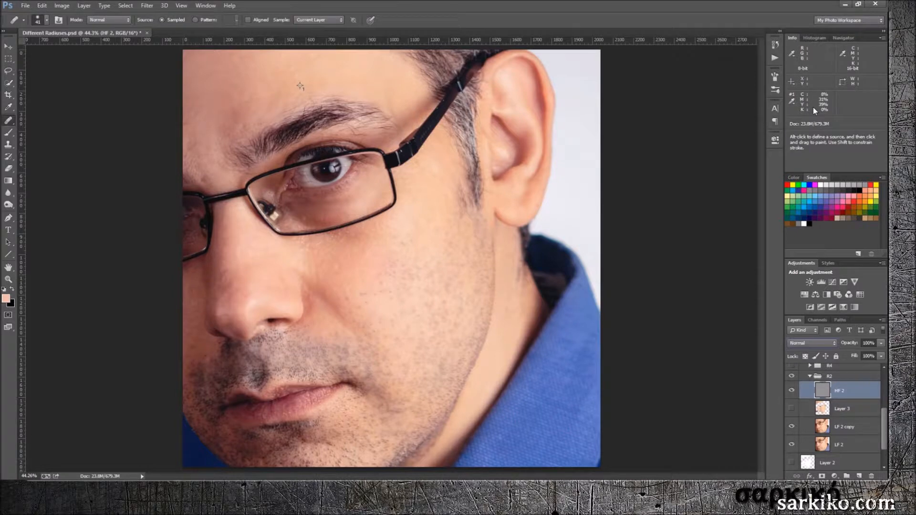
key("ctrl")
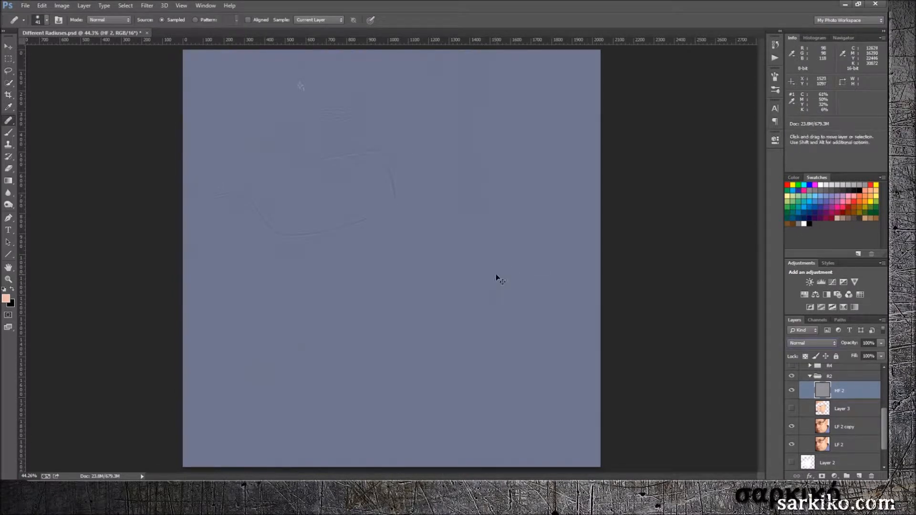
key("ctrl+plus")
key("ctrl+plus")
key("ctrl+plus")
key("ctrl+plus")
key("ctrl+plus")
key("ctrl+plus")
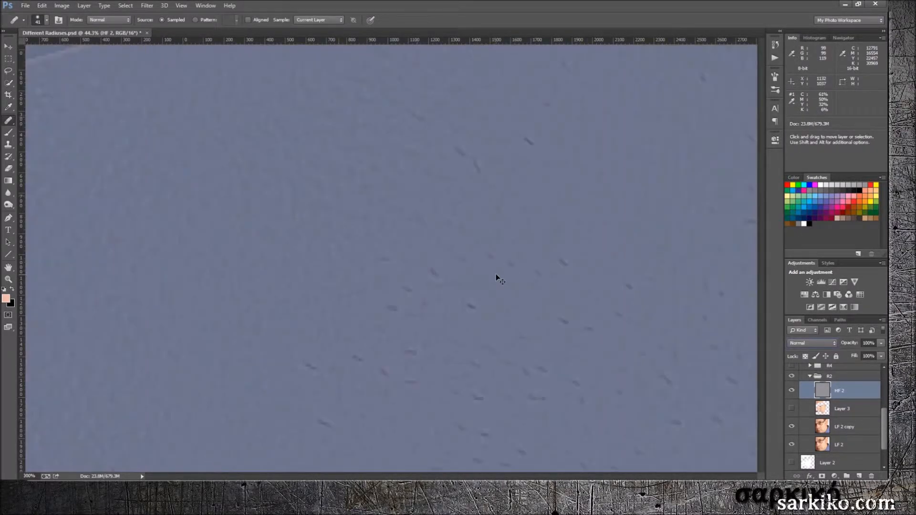
key("ctrl+0")
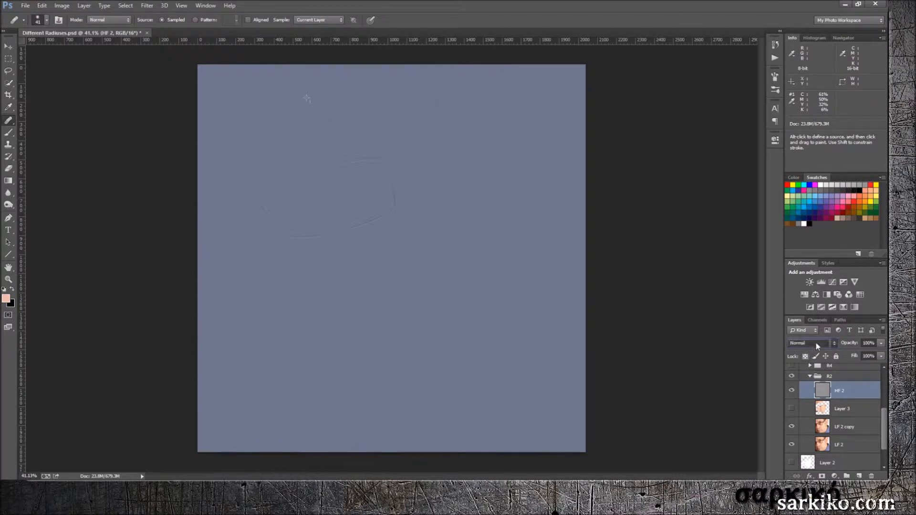
left_click(818, 241)
Step: Compare the R2 result with HF 2 hidden and with Layer 3 shown, and collapse and hide the R2 group
left_click(792, 390)
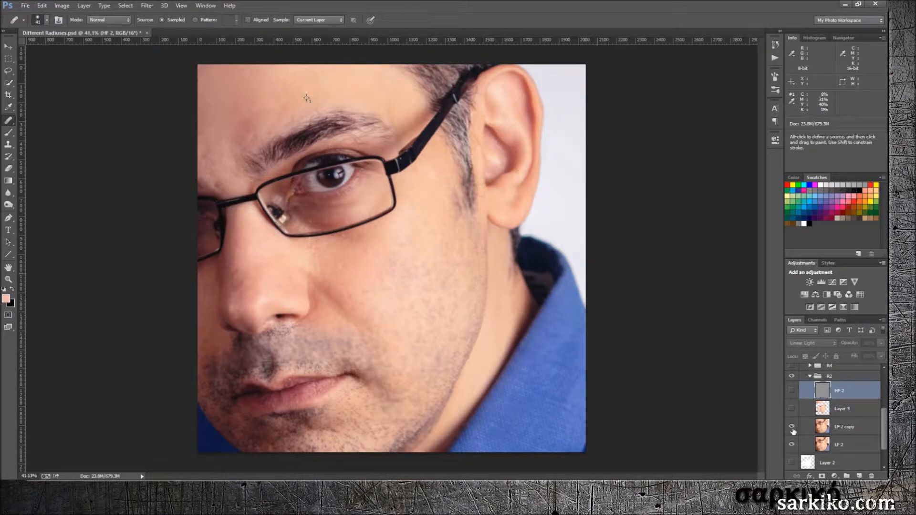
left_click(791, 392)
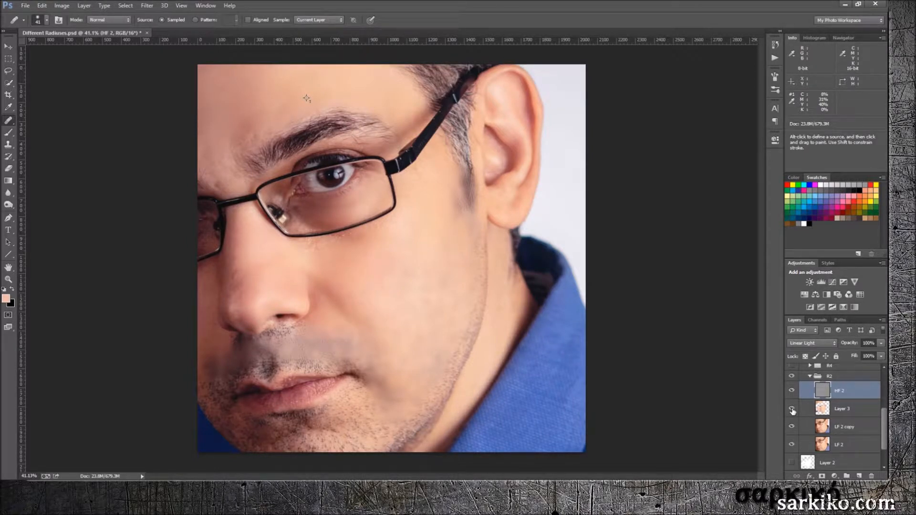
left_click(810, 376)
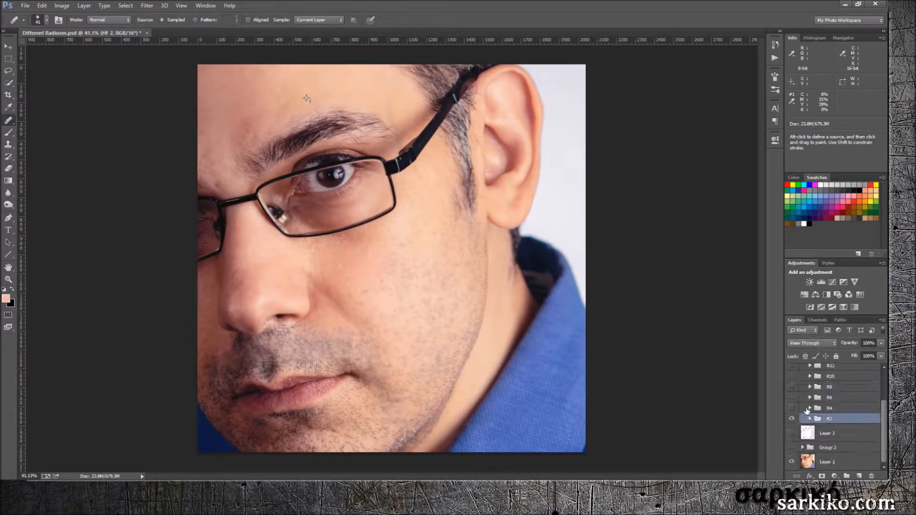
left_click(792, 429)
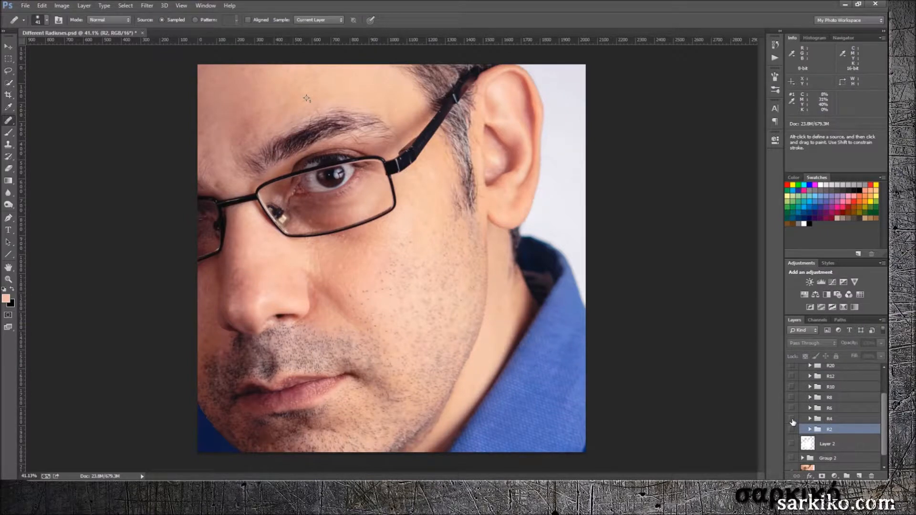
Step: Compare the frequency separation results of the R4, R6, R8 and R10 groups by showing and hiding each one
left_click(792, 419)
left_click(792, 408)
left_click(792, 398)
left_click(792, 399)
left_click(792, 398)
left_click(792, 399)
left_click(792, 398)
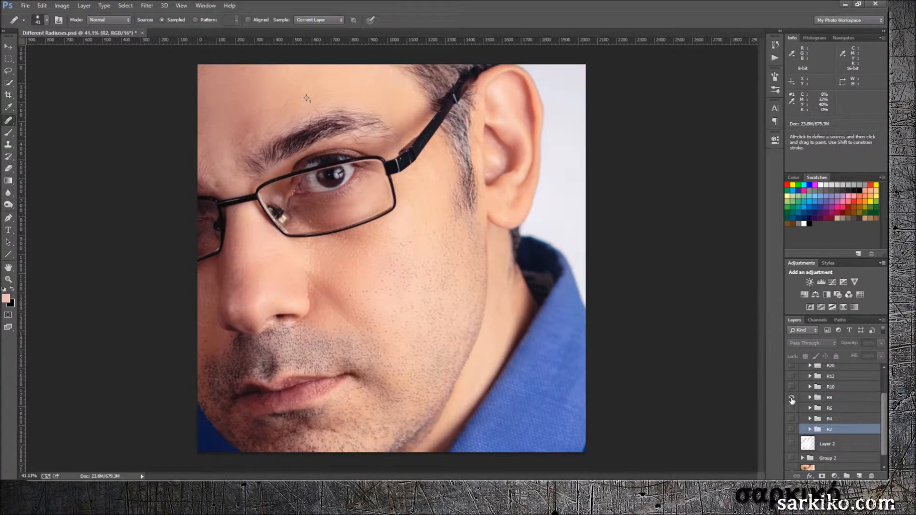
left_click(792, 400)
left_click(792, 398)
left_click(792, 400)
left_click(792, 400)
left_click(793, 400)
left_click(792, 387)
left_click(792, 388)
Step: Show and expand the R8 group, and compare LF 8 copy hidden and shown while HF 8 is hidden
left_click(791, 398)
left_click(808, 397)
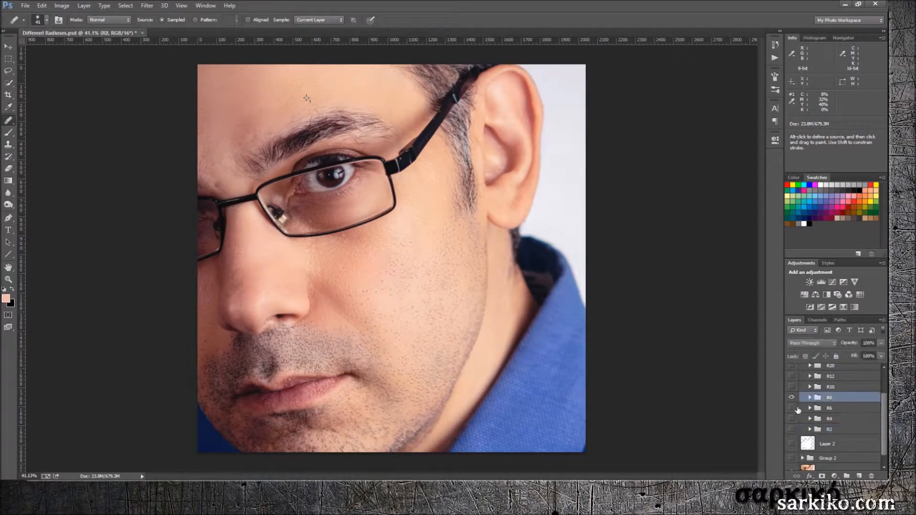
left_click(810, 398)
left_click(791, 412)
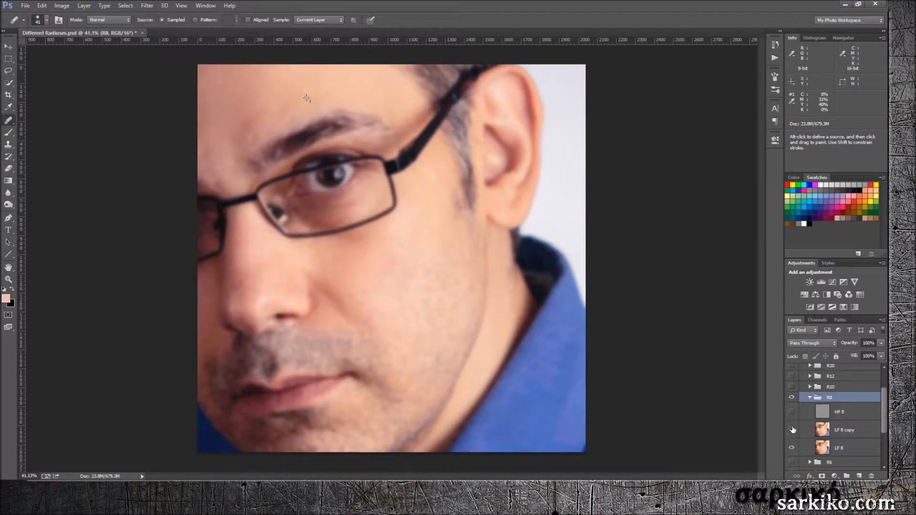
left_click(792, 430)
left_click(792, 430)
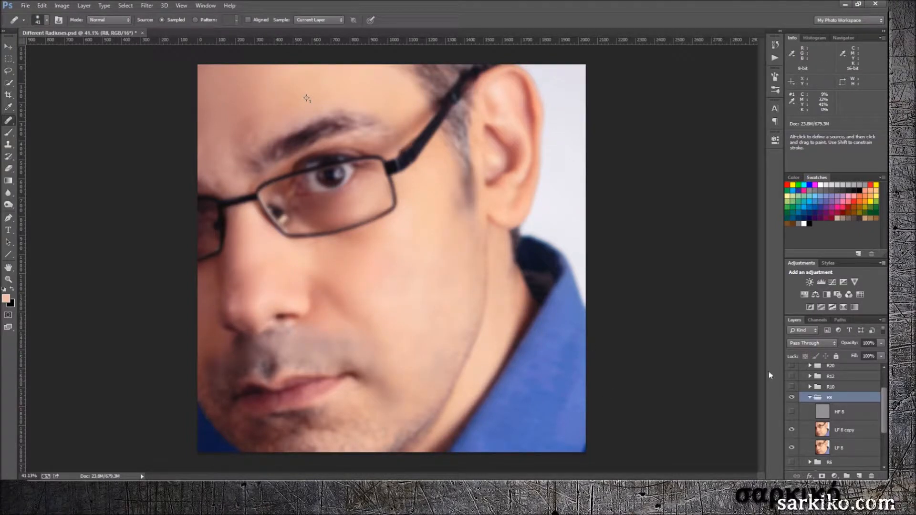
left_click(792, 412)
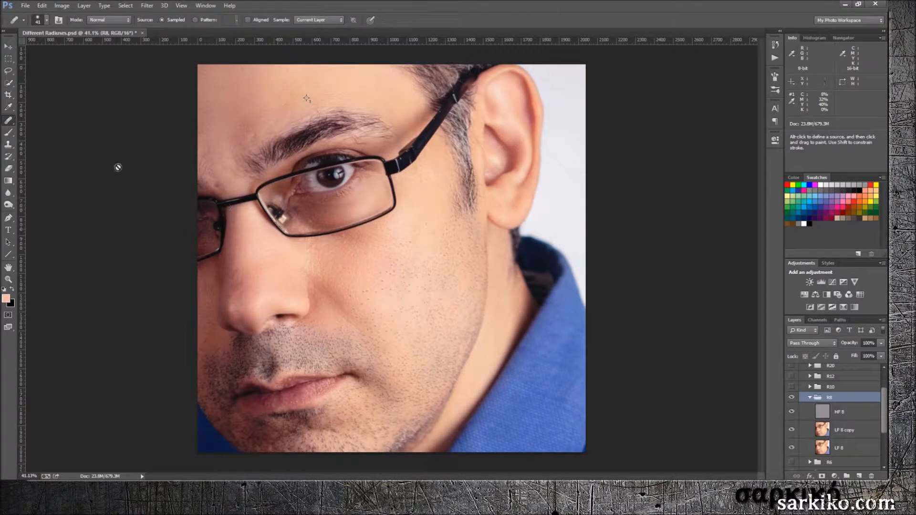
Step: Lasso a cheek area about 695 by 751 px with a 21 px feather on LF 8 copy and copy it to a new layer
left_click(10, 72)
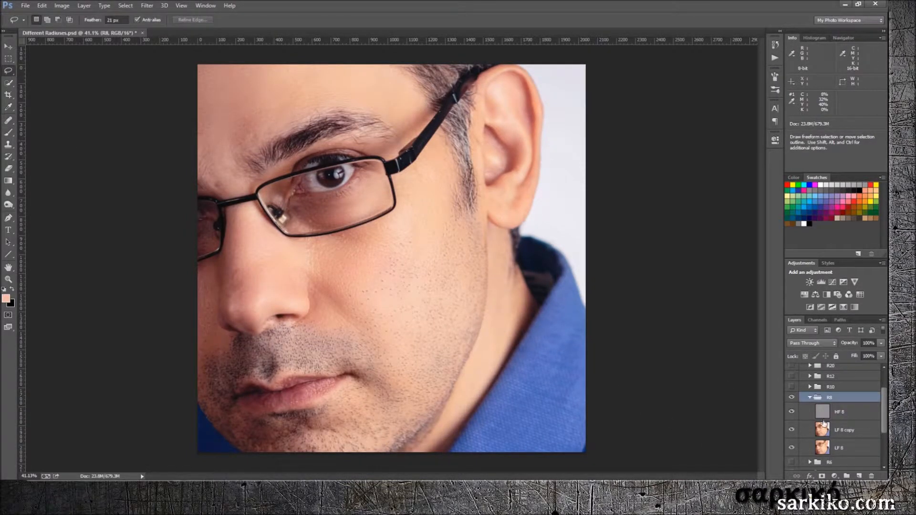
left_click(842, 430)
mouse_move(429, 244)
left_mouse_down()
mouse_move(375, 271)
mouse_move(402, 346)
mouse_move(459, 343)
mouse_move(484, 240)
mouse_move(430, 241)
left_mouse_up()
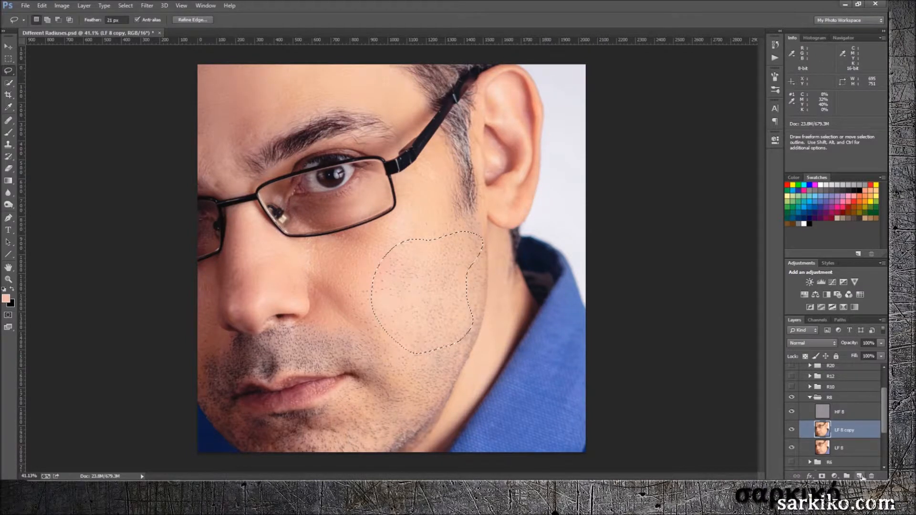
key("ctrl+j")
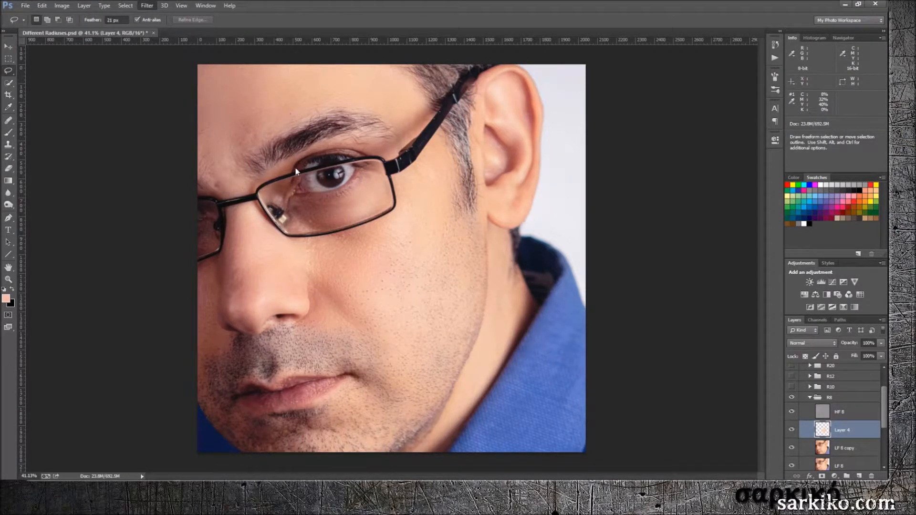
Step: Apply a smoothing filter to the copied cheek on Layer 4 and reduce the R8 group's opacity to 55%
key("h")
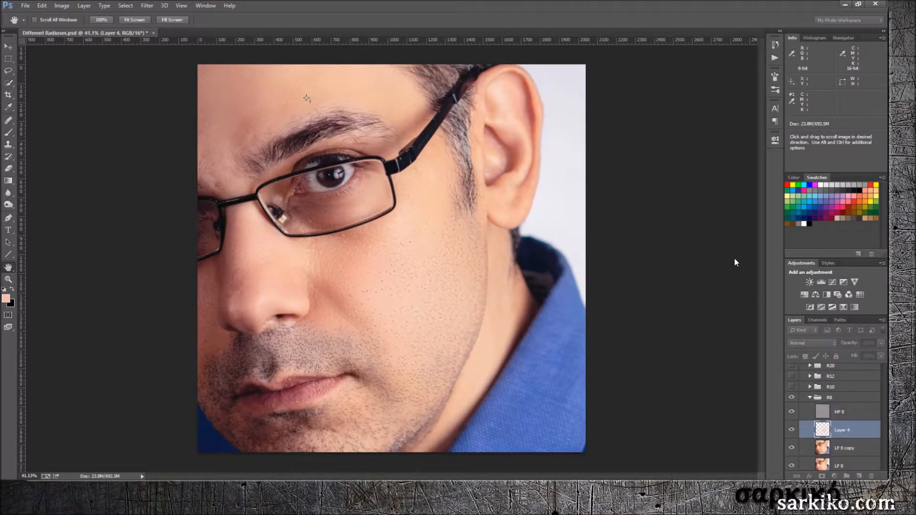
key("l")
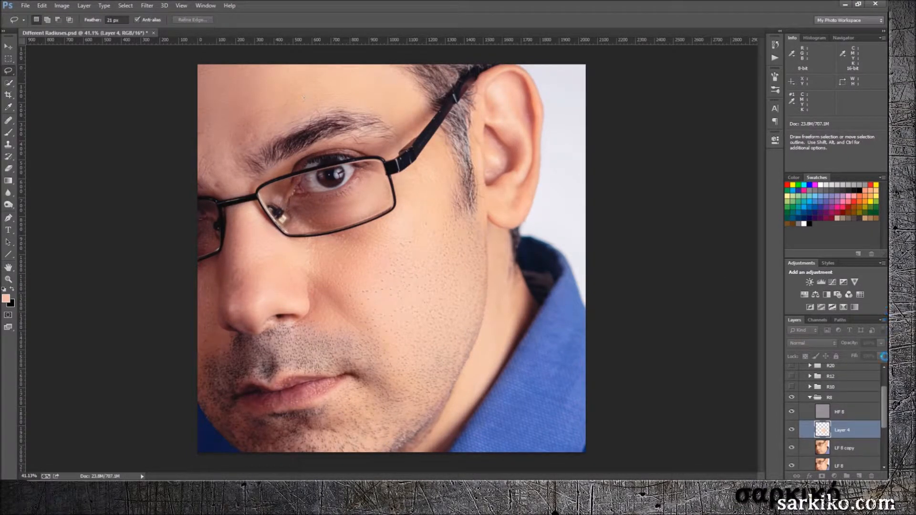
left_click(839, 399)
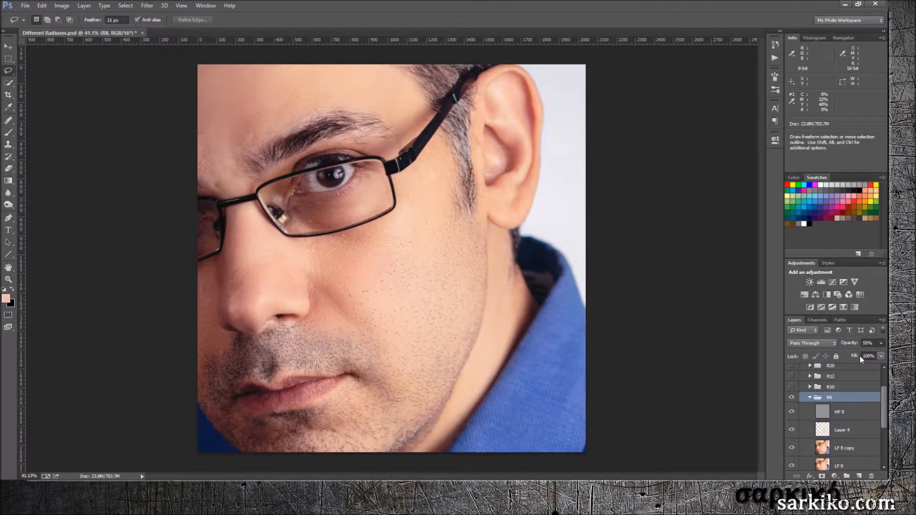
Step: Set the R8 group's opacity to 100% and collapse it, then show and expand the R10 group
key("9")
key("2")
left_click(792, 387)
left_click(810, 398)
left_click(810, 387)
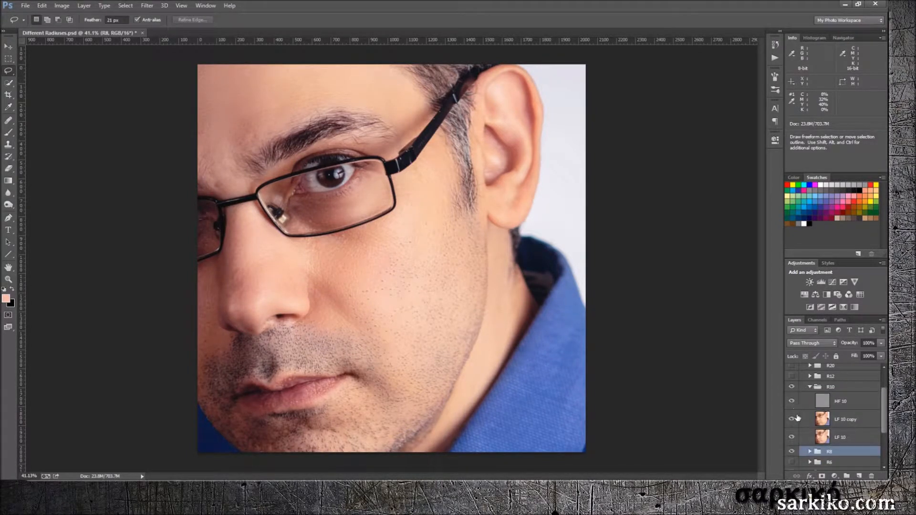
Step: Hide LF 10 copy and LF 10, and view HF 10 in Normal blend mode before returning it to Linear Light
left_click(791, 419)
left_click(792, 437)
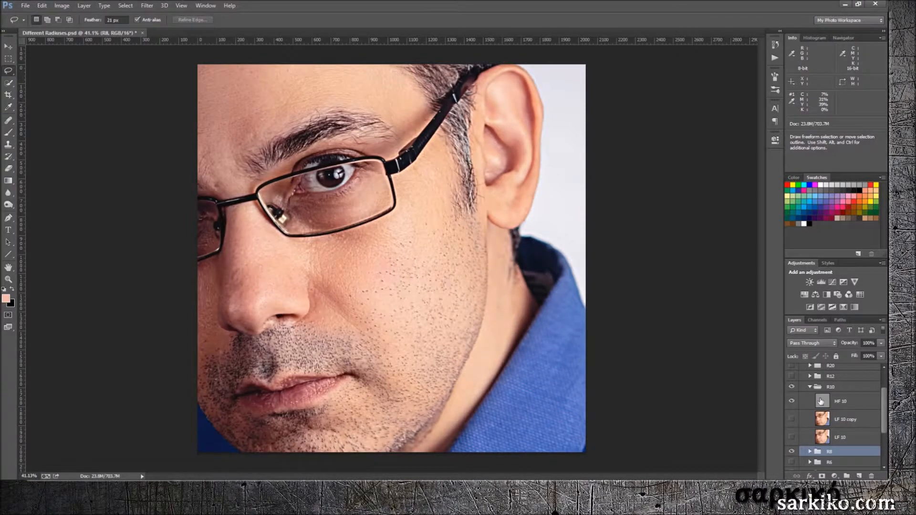
left_click(821, 402)
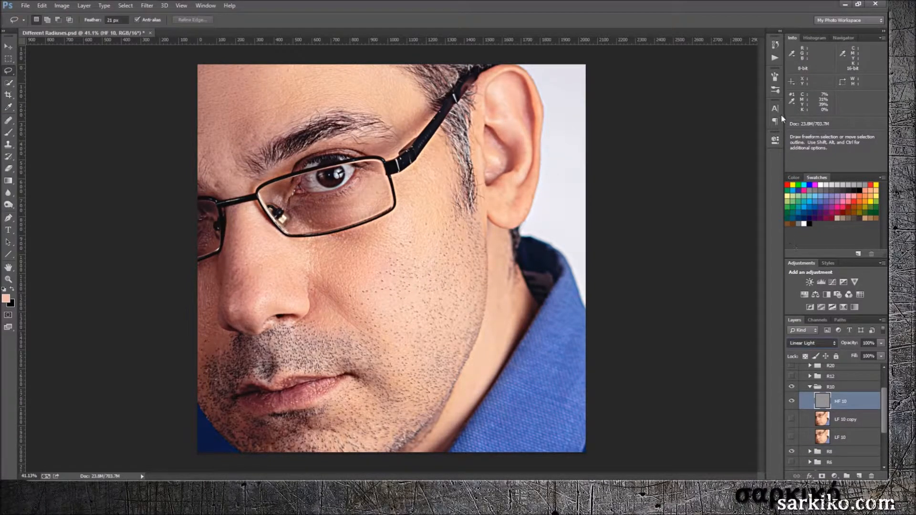
left_click(798, 101)
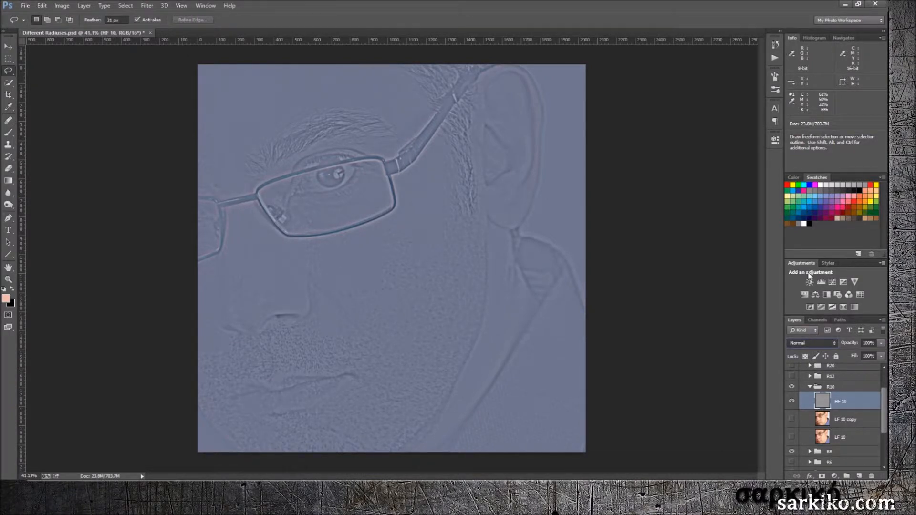
Step: View LF 10 alone with HF 10 hidden, then show HF 10 and compare LF 10 copy hidden and shown
left_click(791, 401)
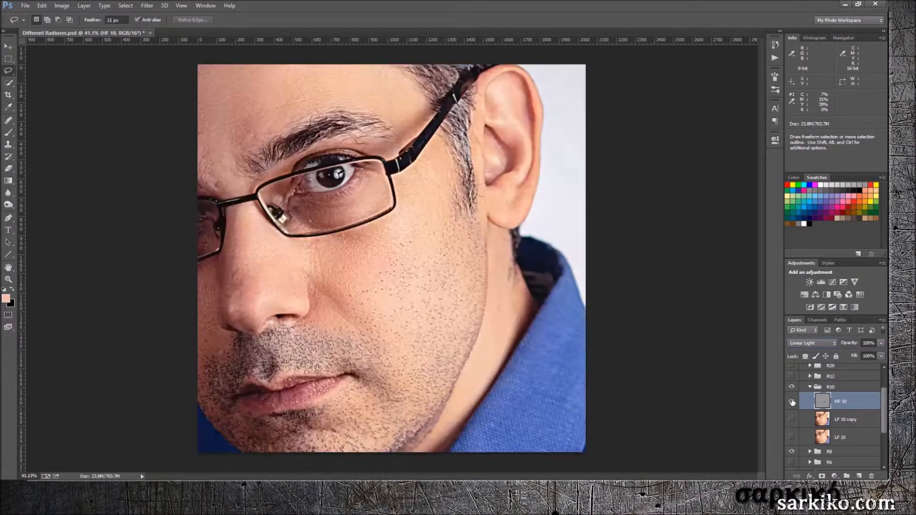
left_click(792, 438)
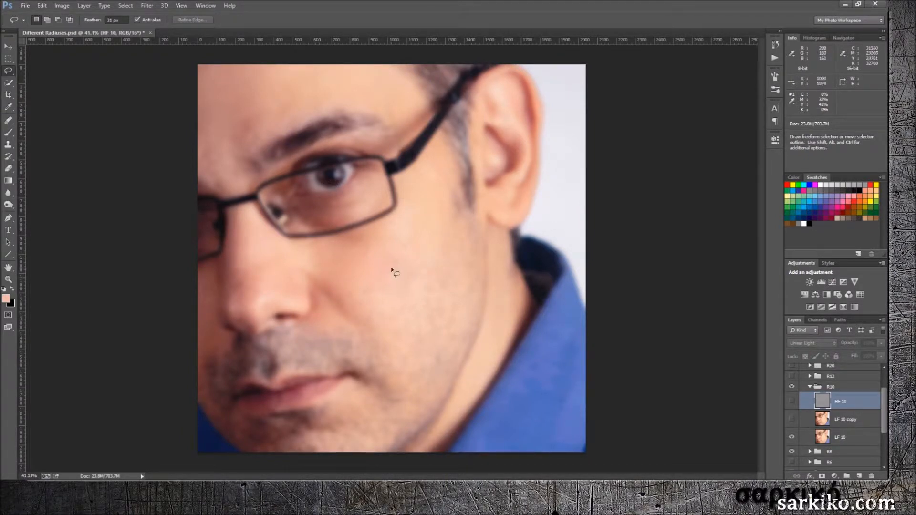
left_click(793, 401)
left_click(794, 420)
left_click(797, 420)
left_click(794, 420)
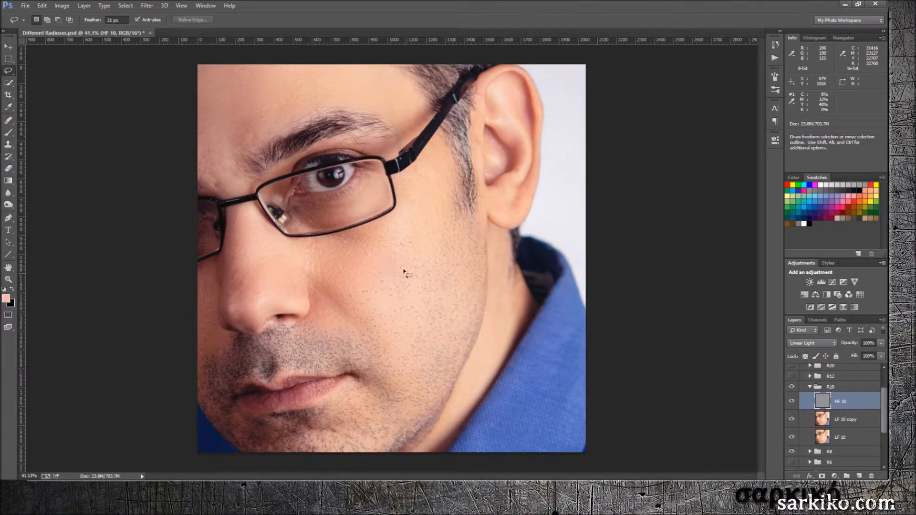
Step: Lasso the cheek with a 21 px feather, copy it from LF 10 copy to a new layer and smooth it with a filter
mouse_move(436, 241)
left_mouse_down()
mouse_move(378, 319)
mouse_move(417, 361)
mouse_move(455, 337)
mouse_move(464, 283)
mouse_move(441, 234)
left_mouse_up()
key("ctrl+j")
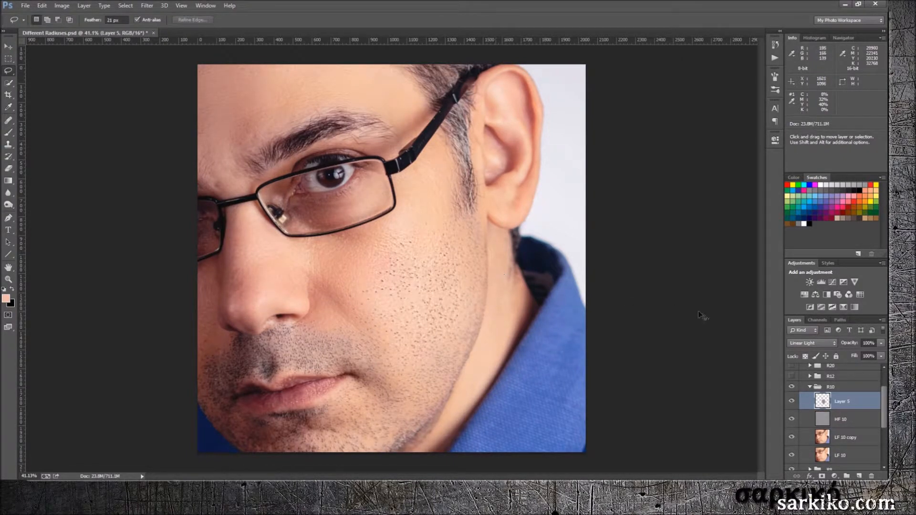
key("ctrl+z")
left_click(845, 421)
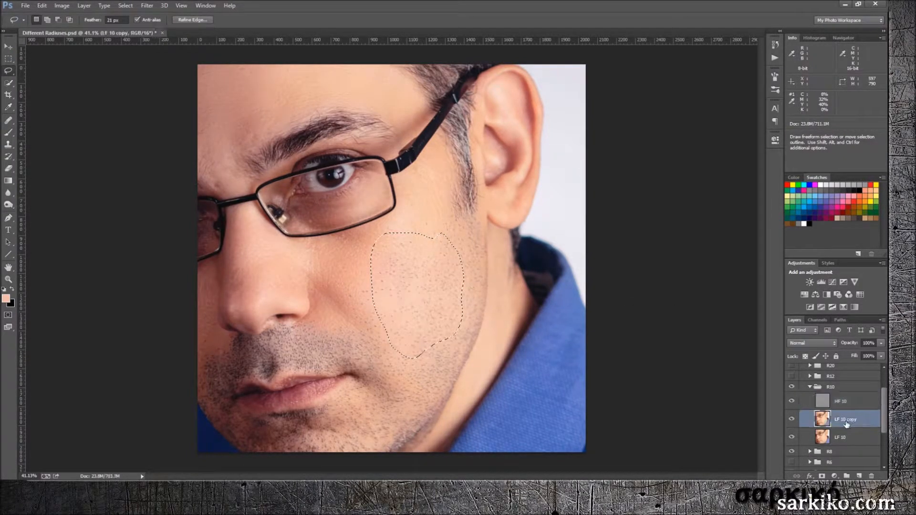
key("ctrl+j")
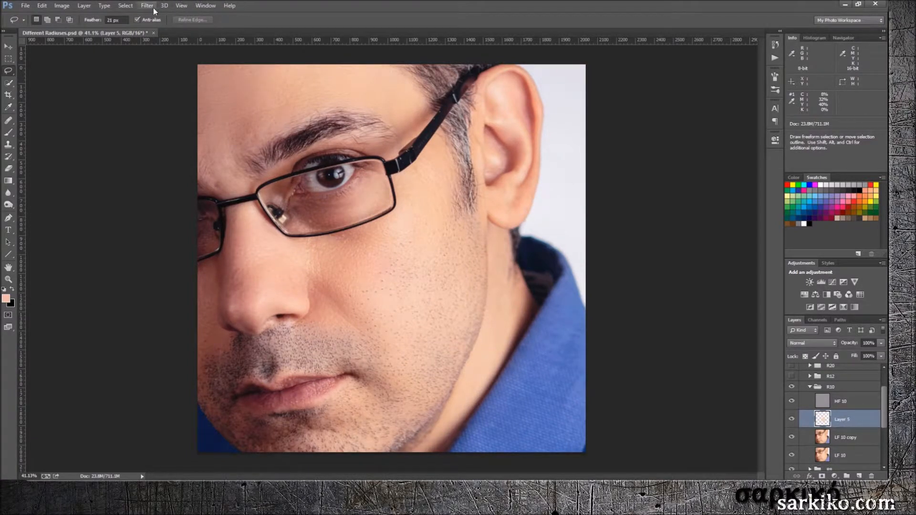
key("space")
key("h")
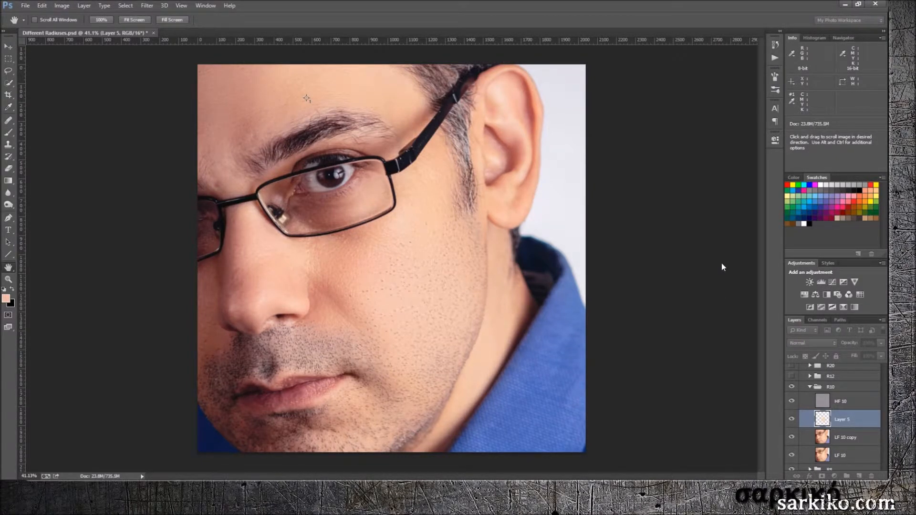
key("l")
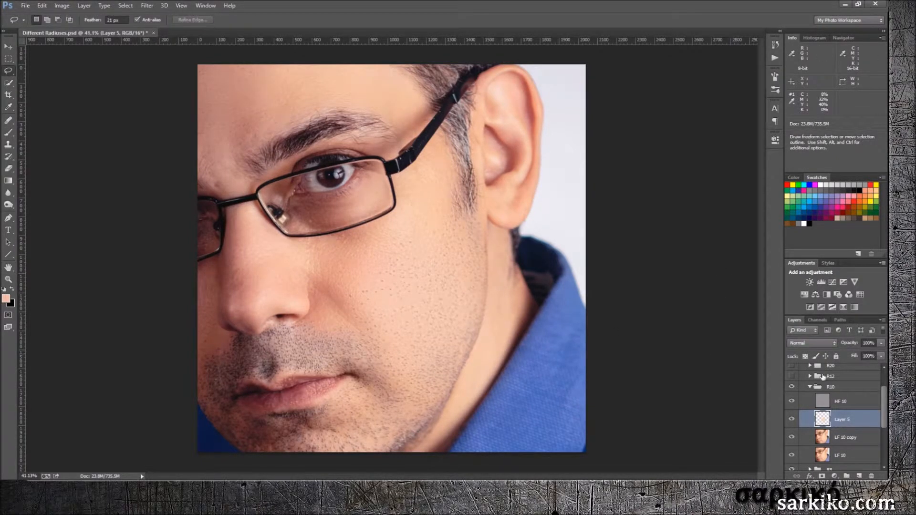
Step: Heal individual stubble hairs on the upper cheek on HF 10 with a size 41 Healing Brush, sampling nearby clean skin
left_click(841, 401)
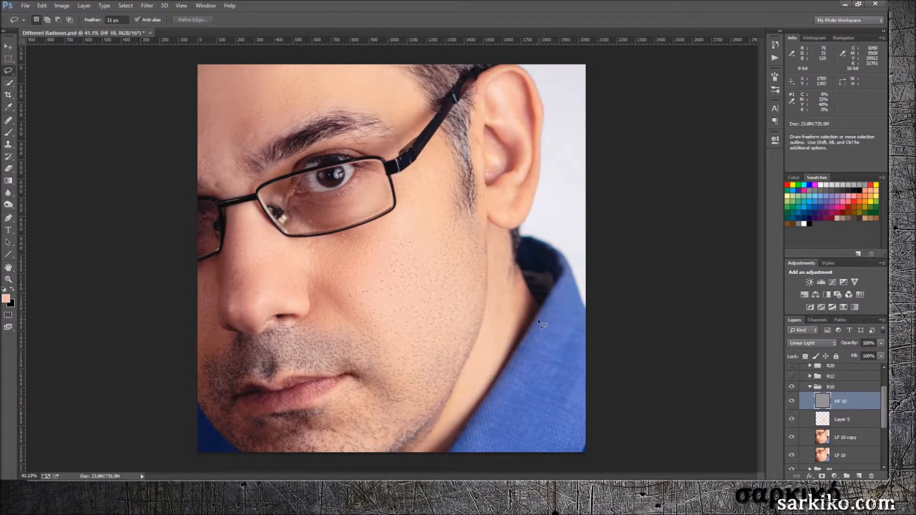
left_click(10, 122)
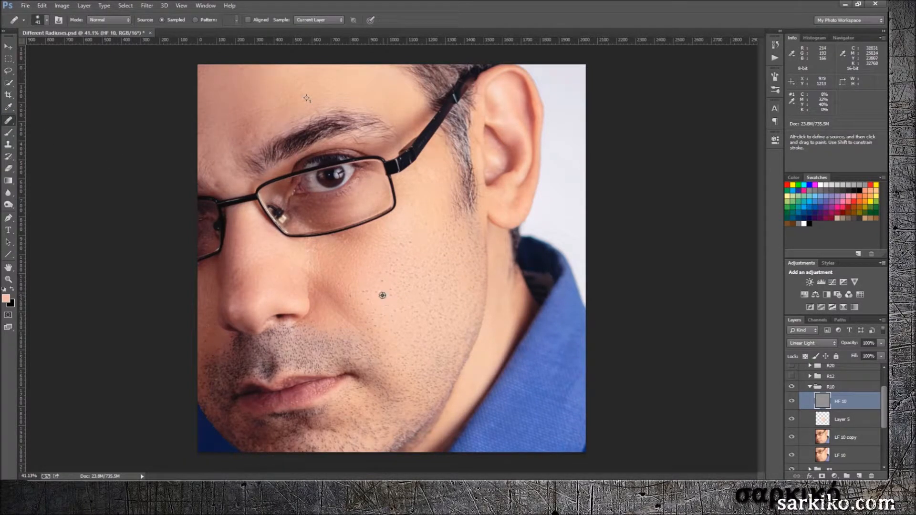
left_click(381, 278, "alt")
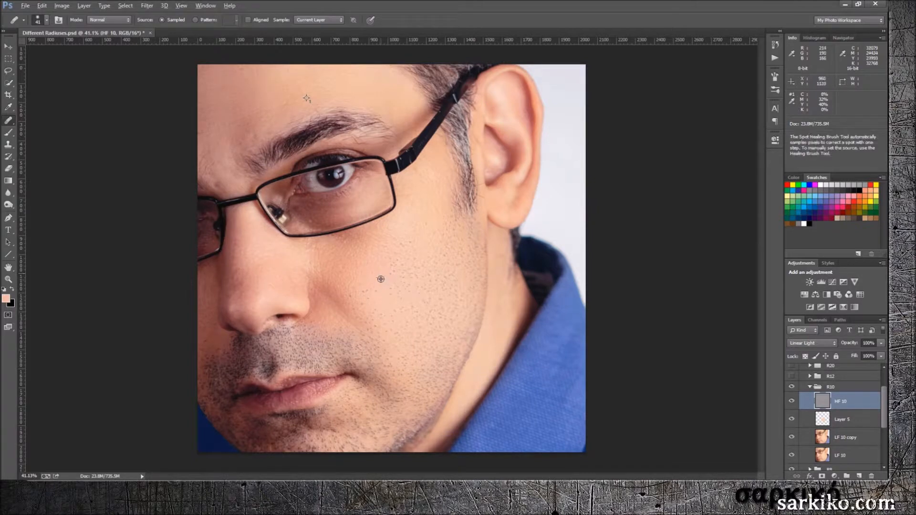
left_click(381, 282, "alt")
left_click(393, 280)
left_click(382, 284, "alt")
left_click(397, 279)
left_click(384, 275, "alt")
left_click(397, 275)
left_click(396, 271)
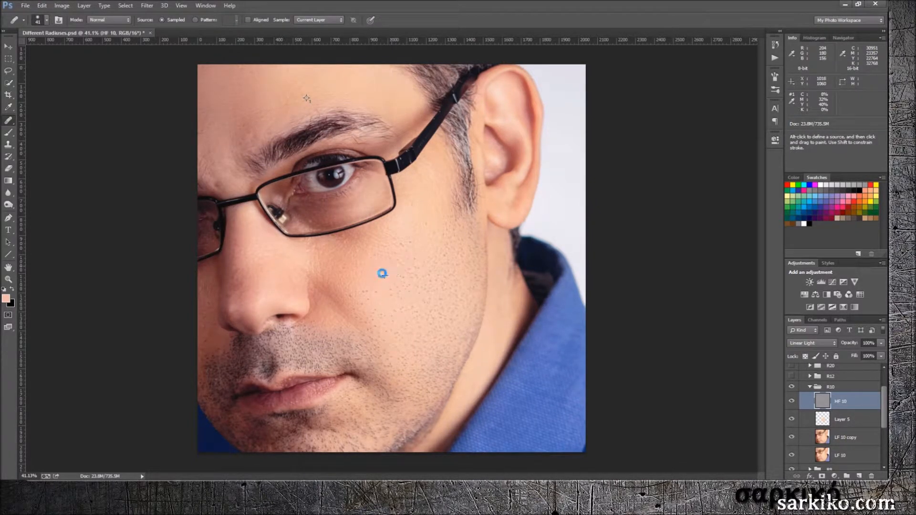
left_click(385, 276, "alt")
left_click(398, 268)
left_click(391, 262)
left_click(390, 265, "alt")
left_click(396, 264)
left_click(391, 265, "alt")
left_click(402, 263)
left_click(395, 288)
Step: Step back through the history to before the HF 10 healing strokes and turn on the CMYK proof preview
key("ctrl")
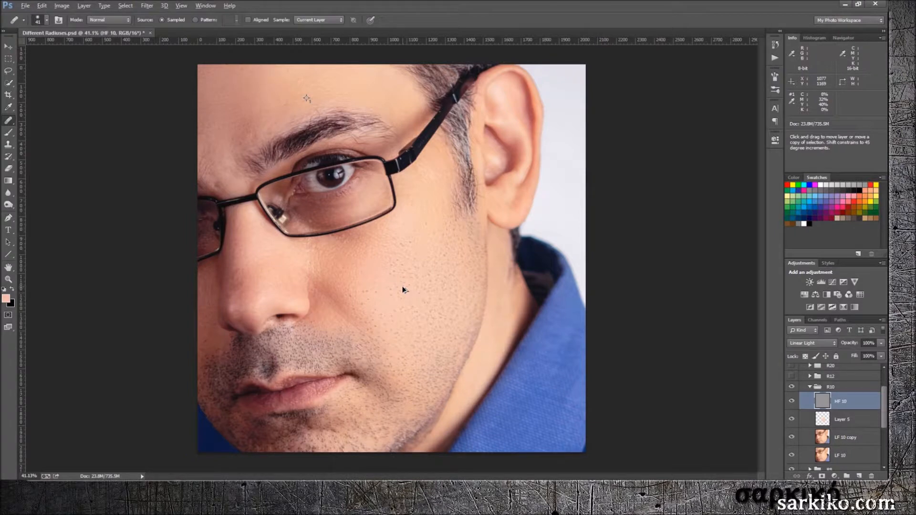
key("alt+bracketleft")
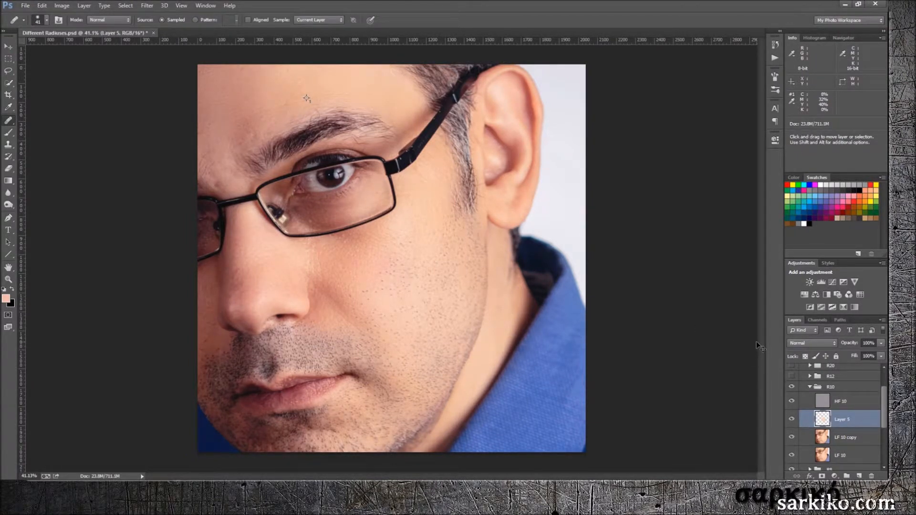
key("ctrl+y")
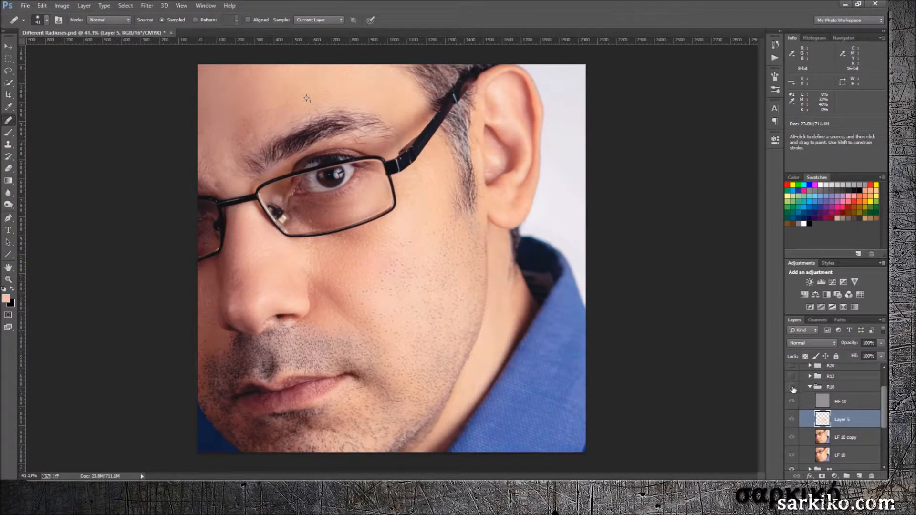
Step: With the R8 group hidden, compare the portrait with R10 hidden and shown, and examine the cheek texture at 100% magnification
scroll(793, 390, "down", 1)
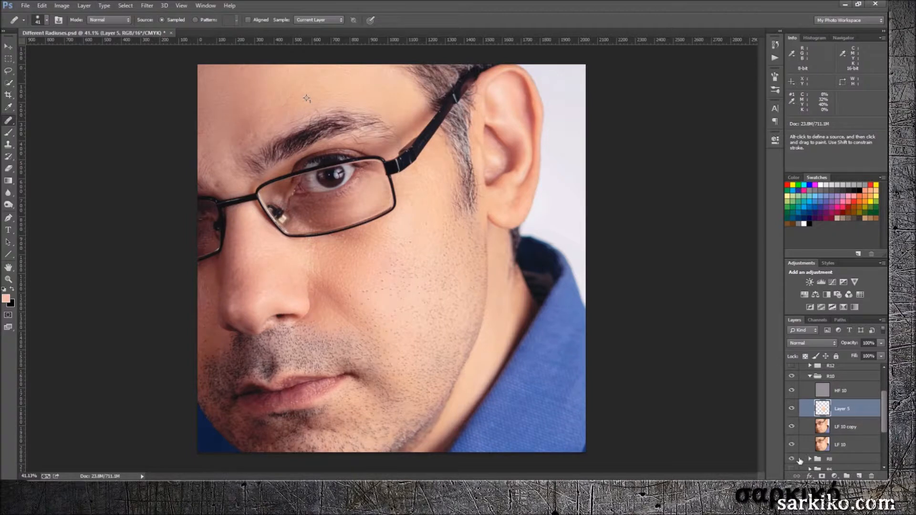
scroll(808, 428, "down", 3)
scroll(804, 420, "up", 4)
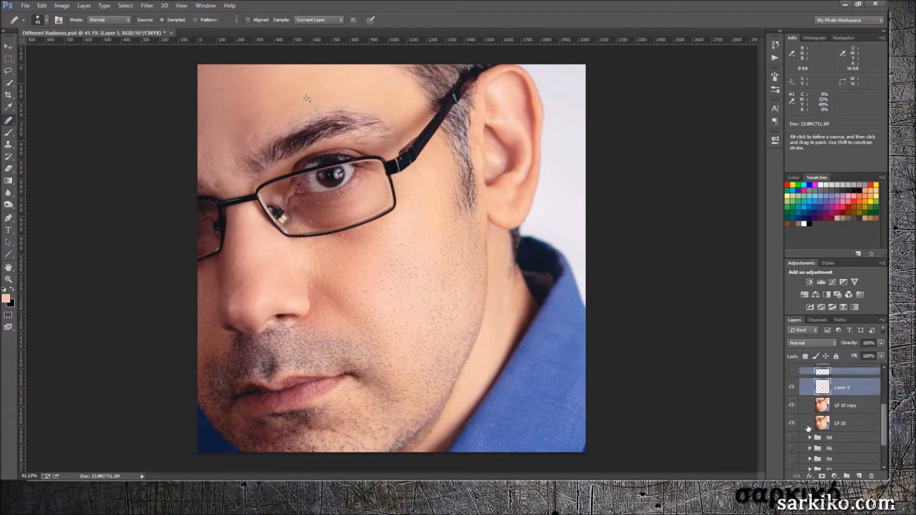
scroll(793, 403, "up", 1)
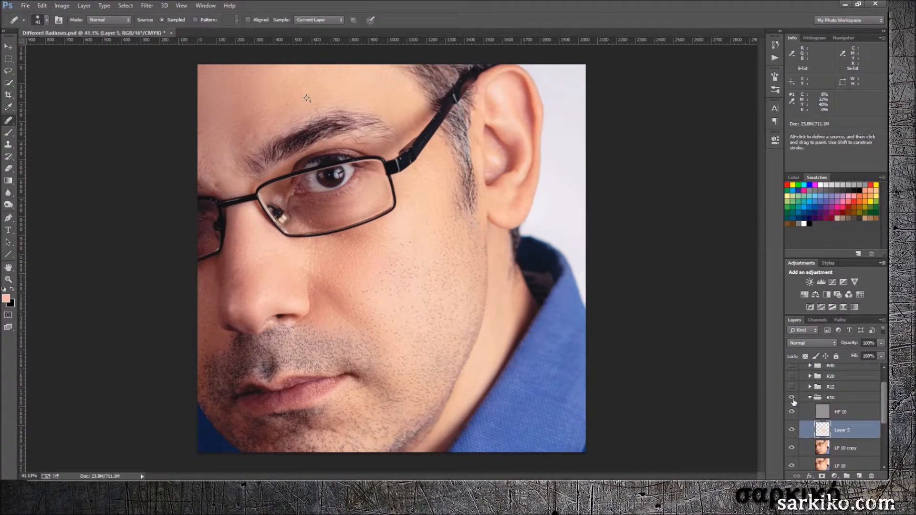
left_click(793, 398)
left_click(793, 398)
left_click(793, 398)
left_click(793, 398)
left_click(793, 398)
left_click(793, 398)
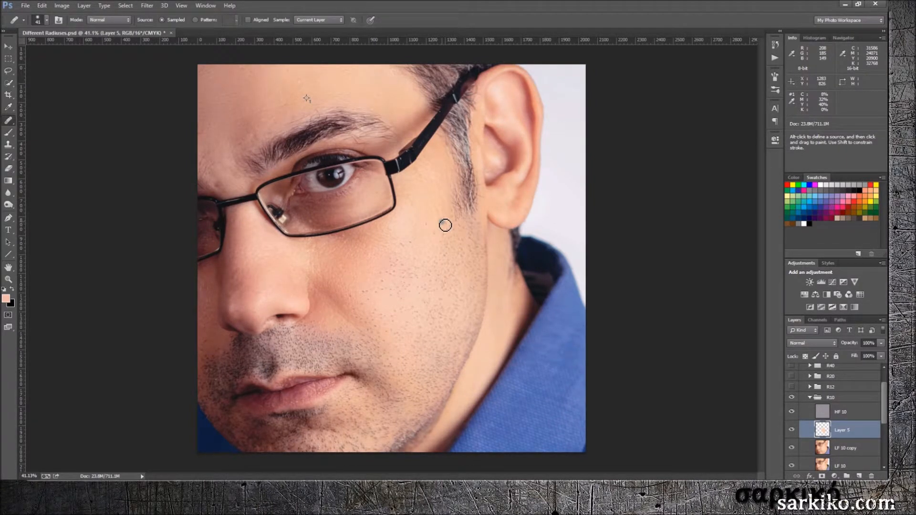
key("ctrl")
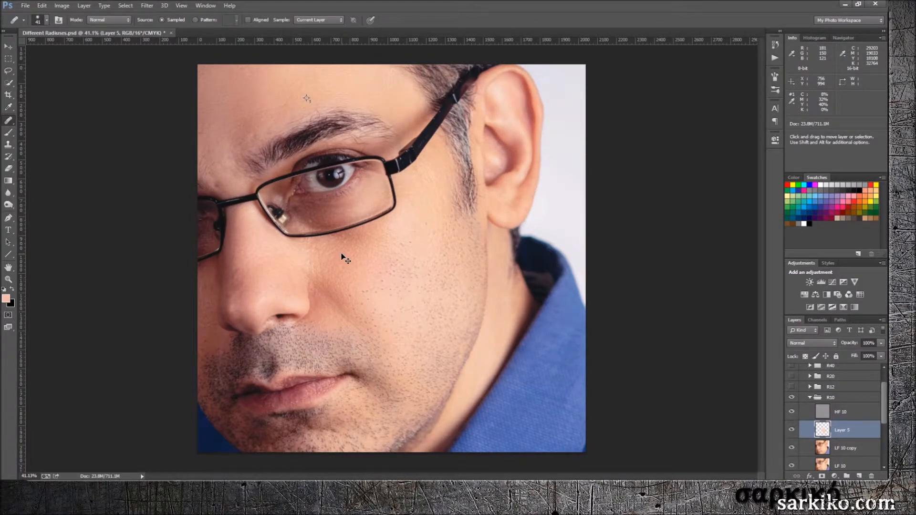
scroll(345, 260, "up", 1)
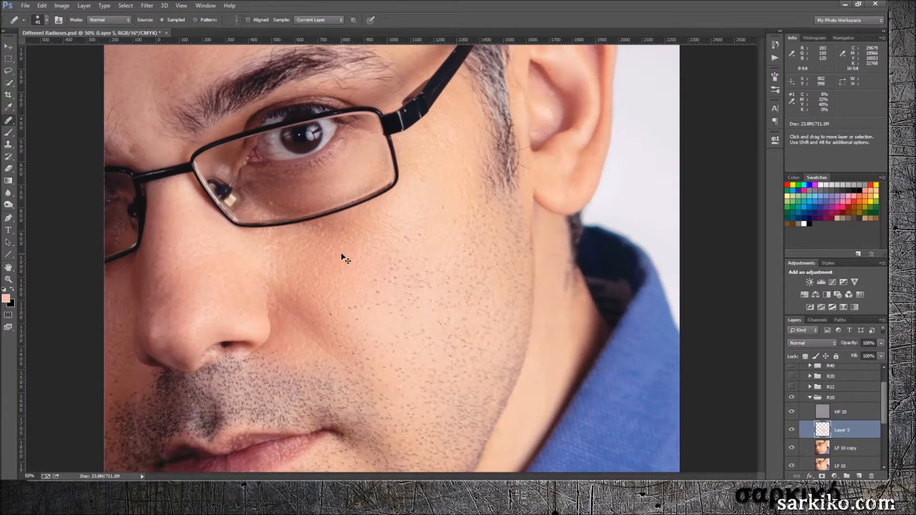
scroll(345, 260, "up", 2)
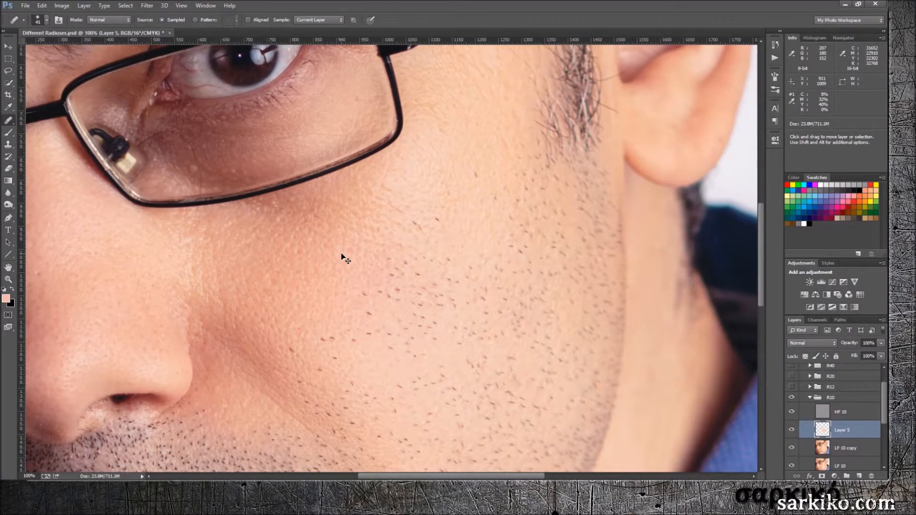
key("ctrl+0")
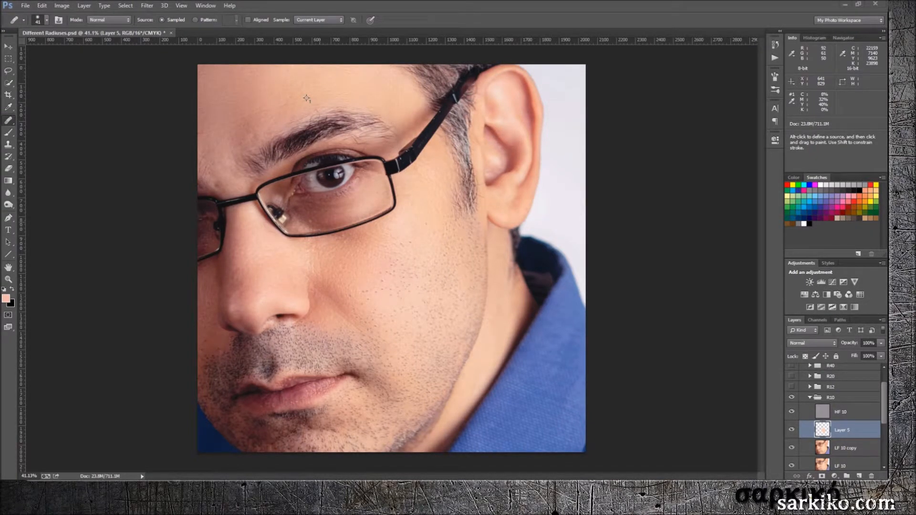
Step: Hide and collapse the R10 group, and compare the R12 and R20 groups by showing and hiding each one
left_click(792, 398)
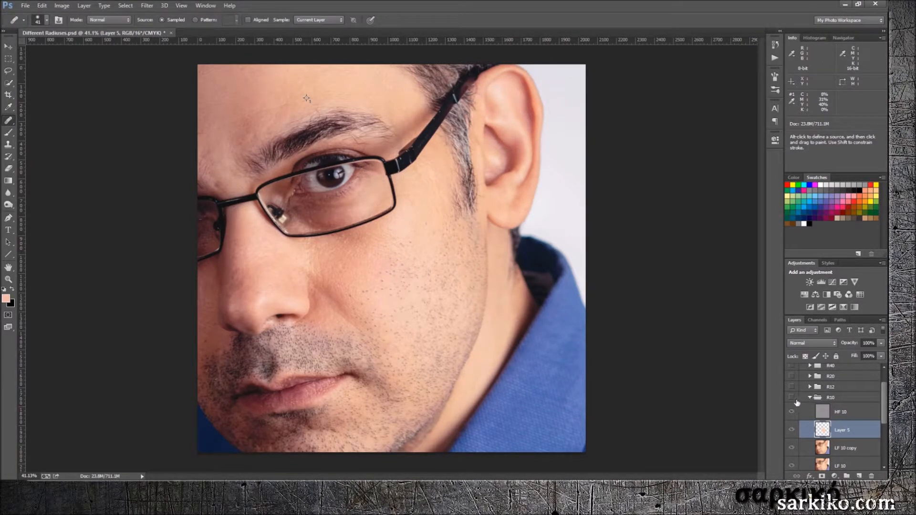
left_click(810, 397)
left_click(792, 412)
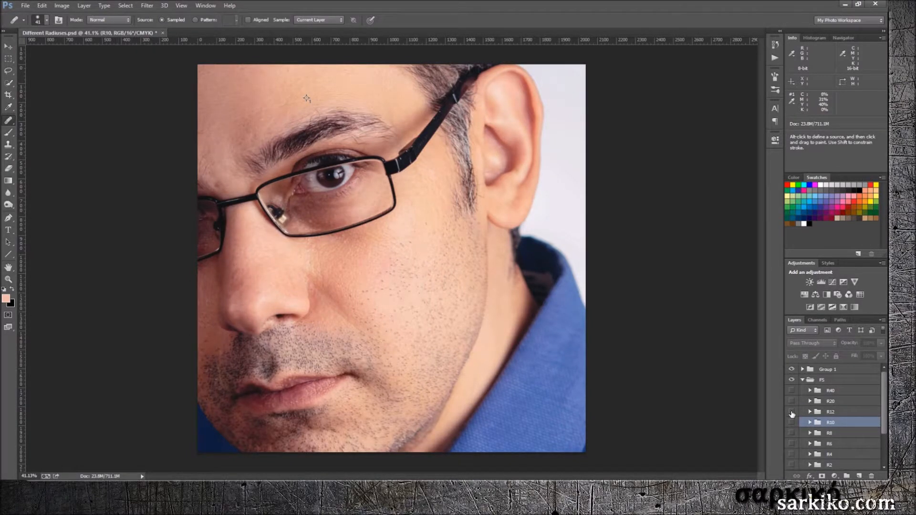
left_click(792, 413)
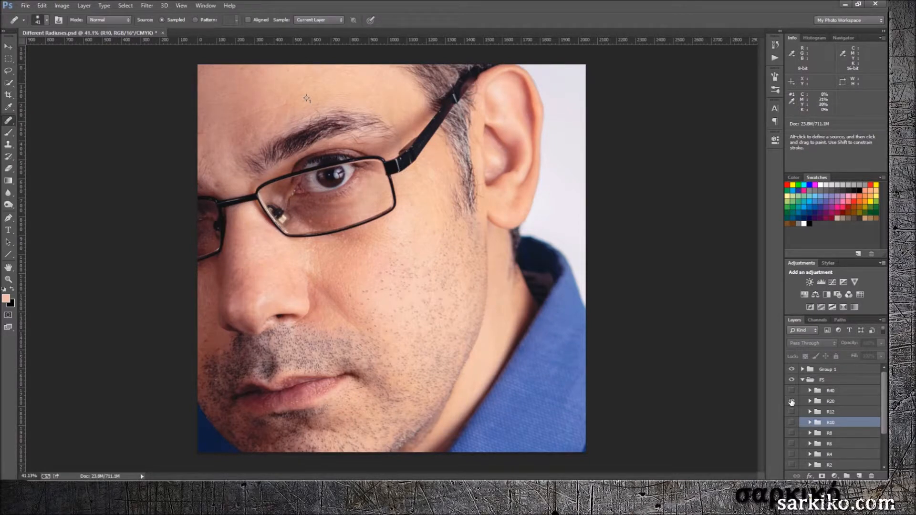
left_click(792, 402)
left_click(791, 402)
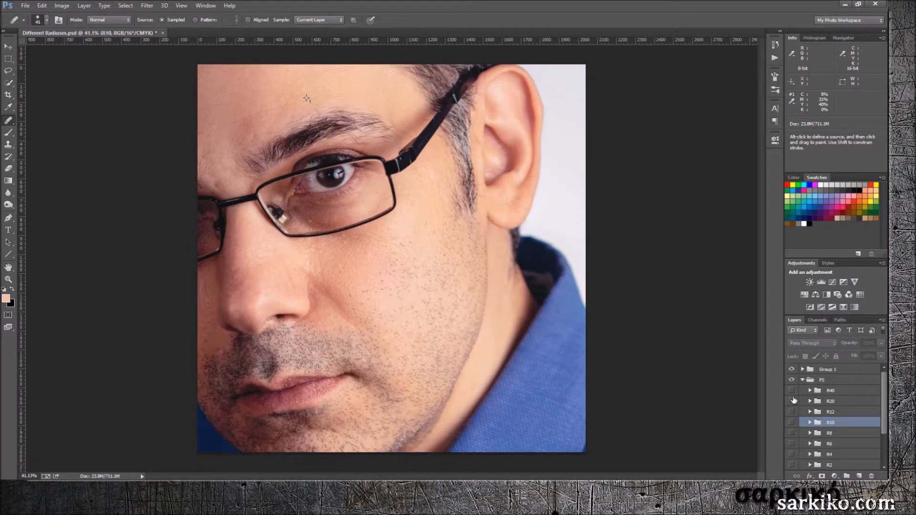
Step: Show and expand the R40 group and set the HF 40 layer's blend mode to Normal
left_click(792, 391)
left_click(810, 391)
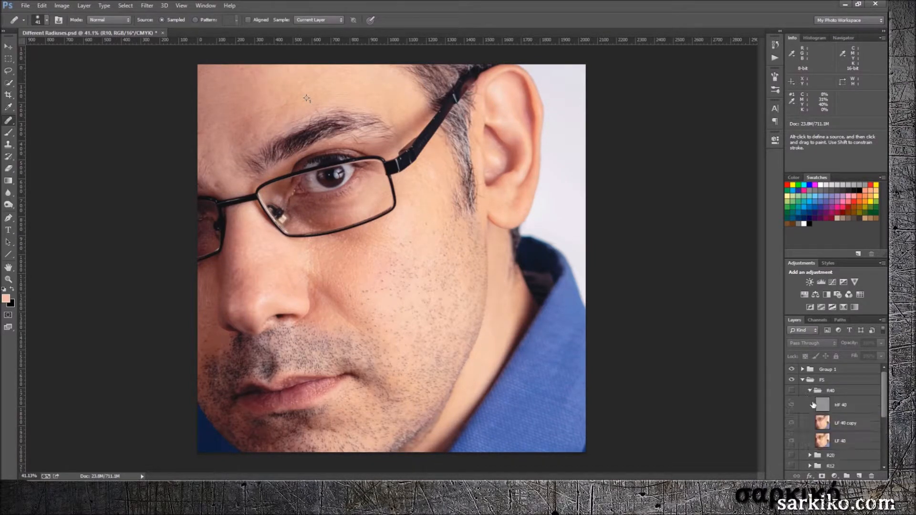
left_click(792, 391)
left_click(822, 405)
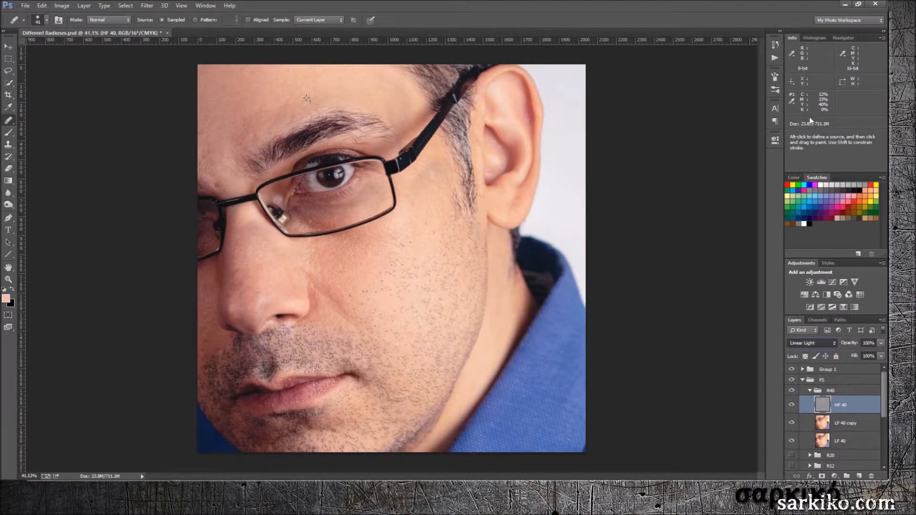
key("alt+shift+n")
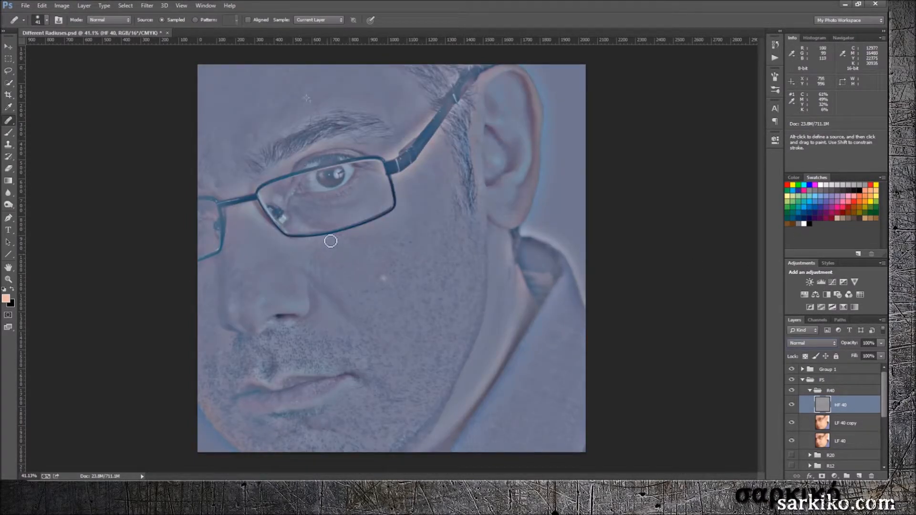
Step: With the HF 40 layer hidden, compare the LF 40 copy with the LF 40 layer by toggling the copy, and show HF 40 again
left_click(793, 405)
left_click(792, 423)
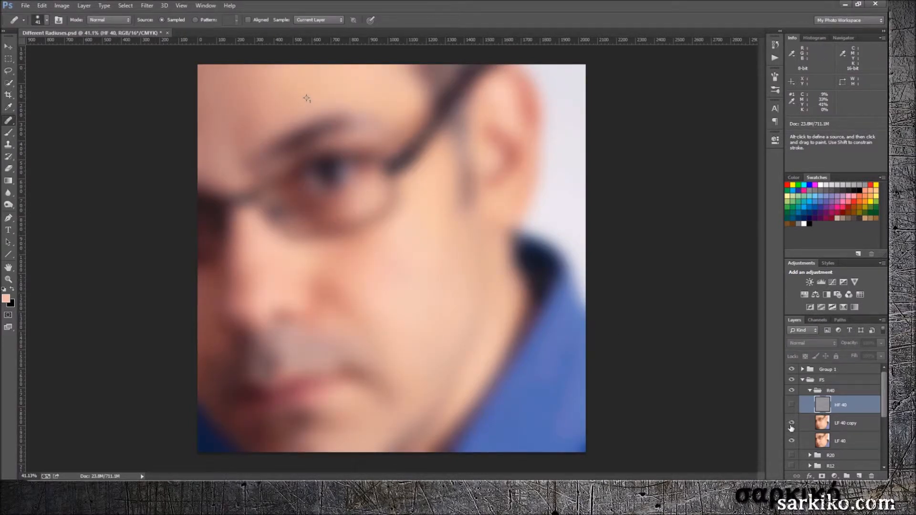
left_click(792, 424)
left_click(791, 425)
left_click(791, 424)
left_click(791, 426)
left_click(841, 440)
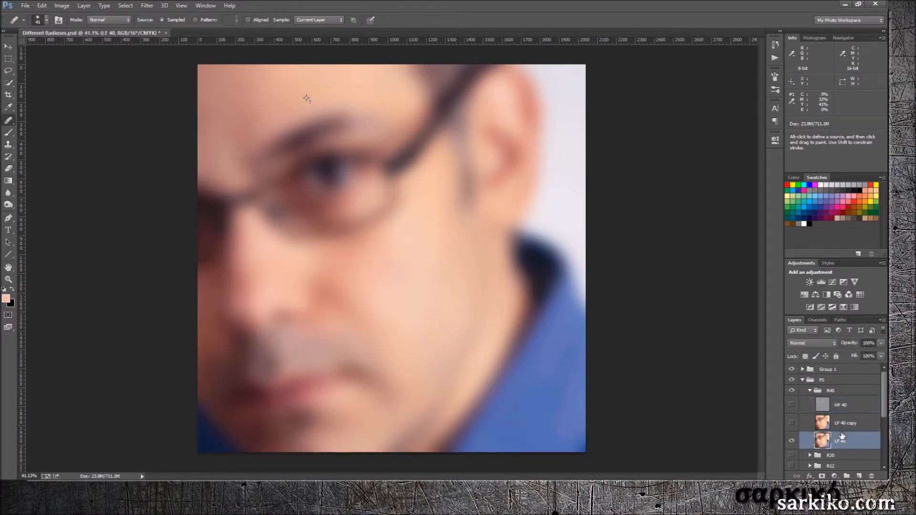
left_click(792, 423)
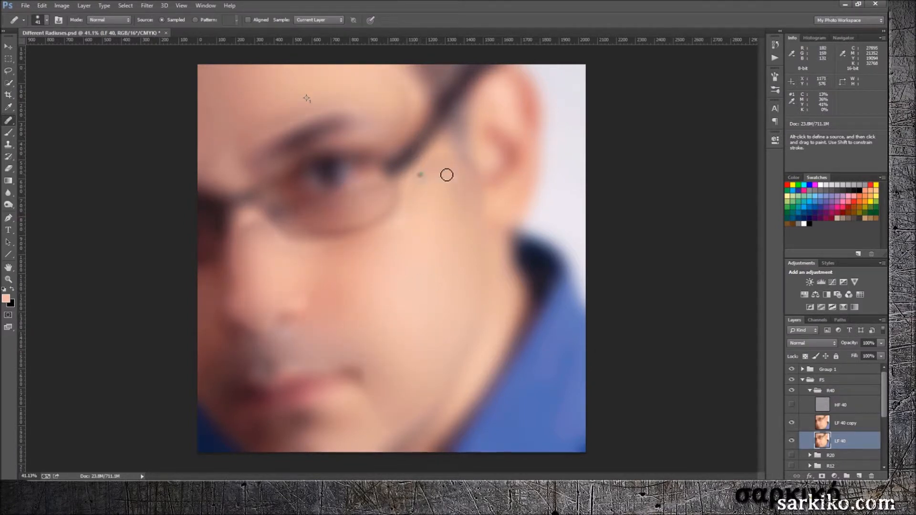
left_click(792, 423)
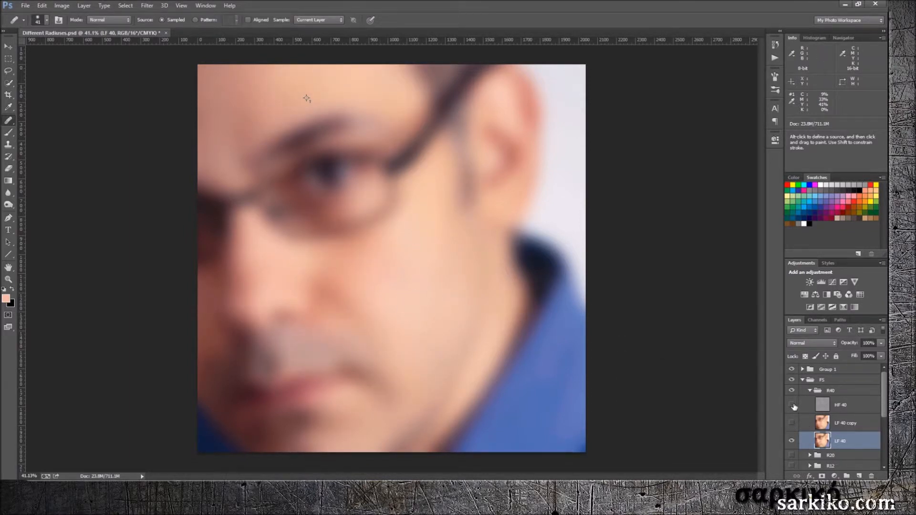
left_click(792, 405)
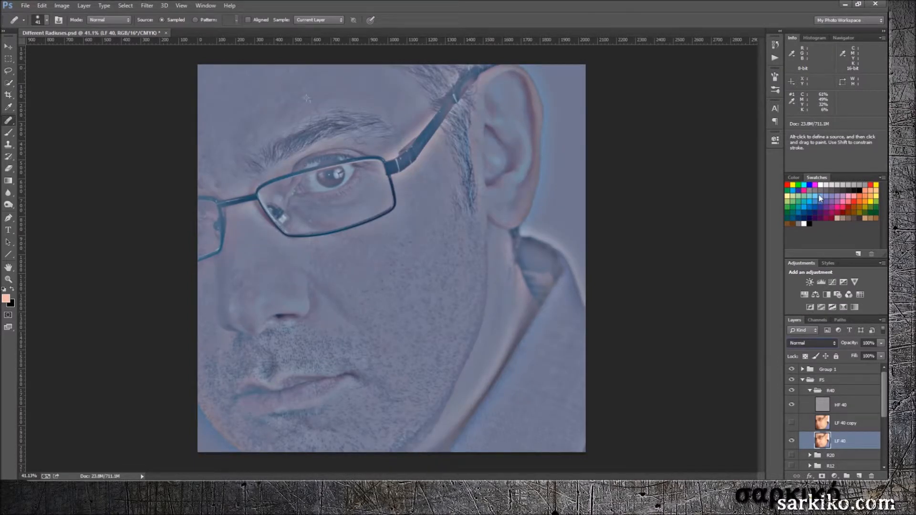
Step: Collapse and hide the R40 group, and show and expand the R12 group
left_click(809, 390)
left_click(792, 390)
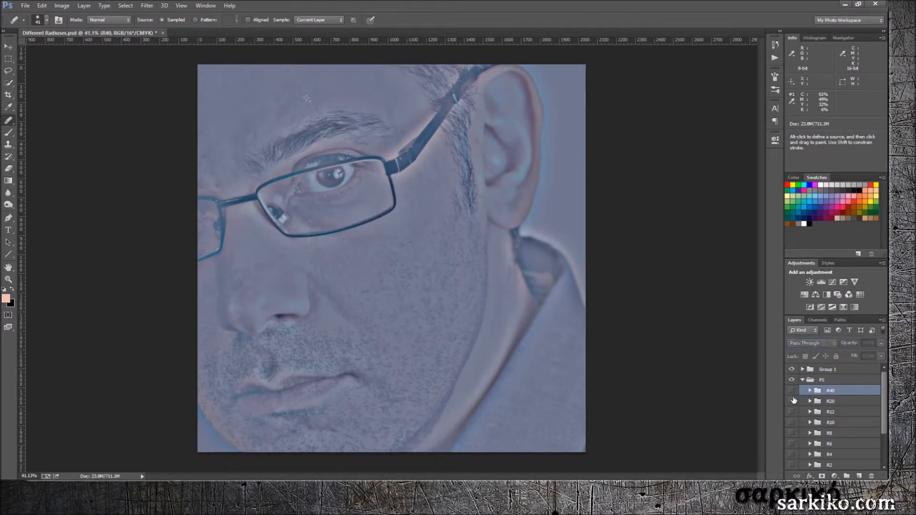
left_click(792, 412)
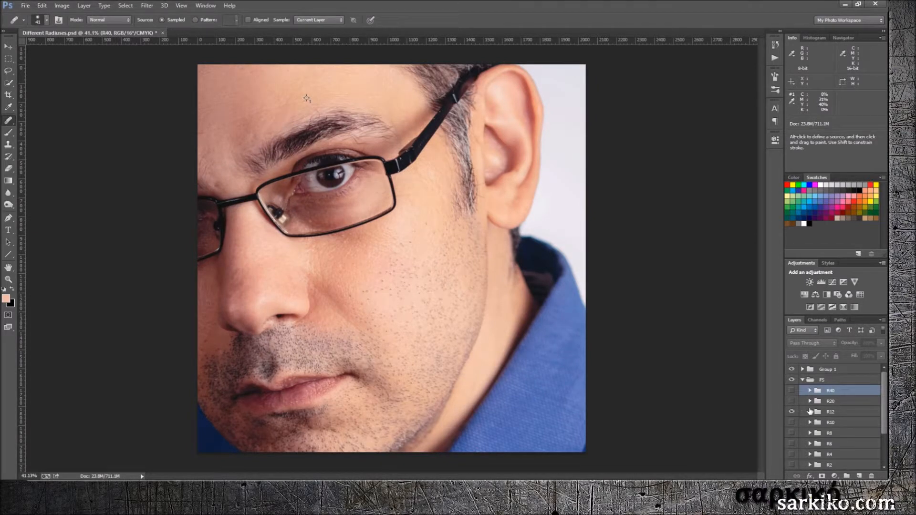
left_click(810, 412)
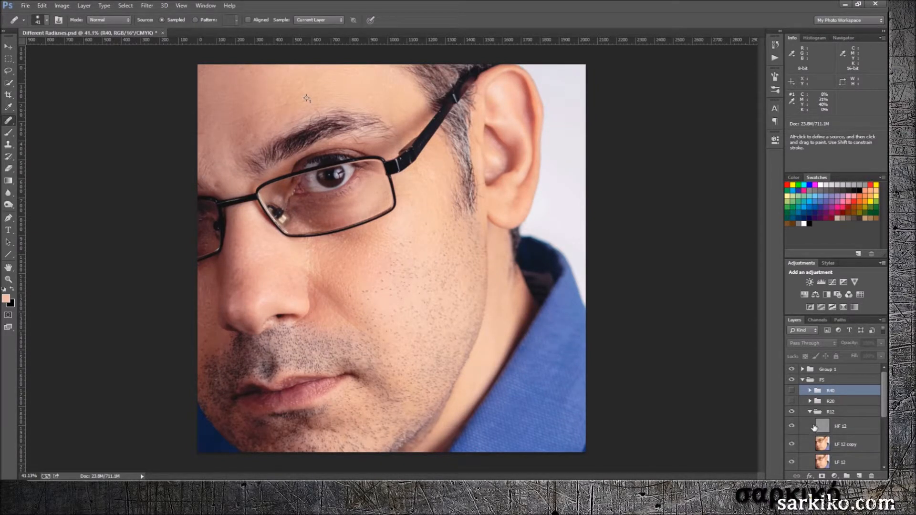
Step: With HF 12 hidden, compare the LF 12 layer with its copy by toggling the copy, and show HF 12 again
scroll(814, 428, "down", 1)
left_click(792, 416)
left_click(793, 434)
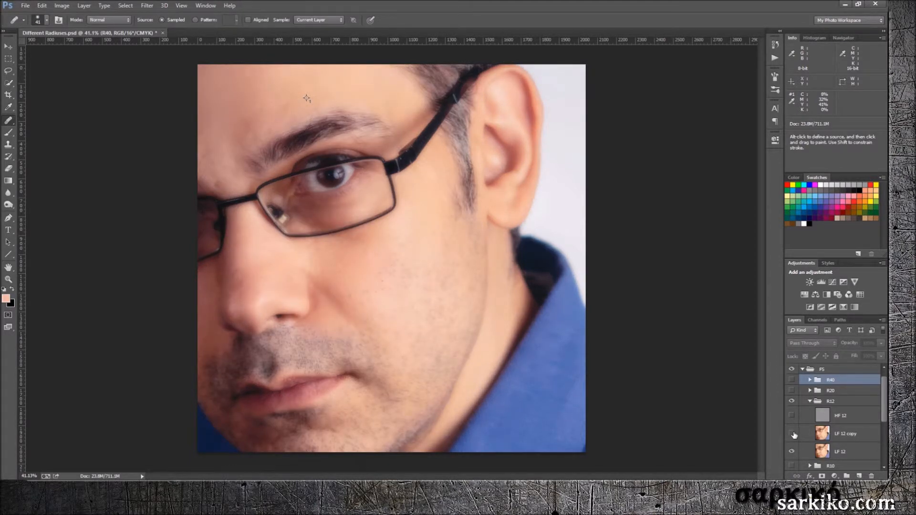
left_click(829, 453)
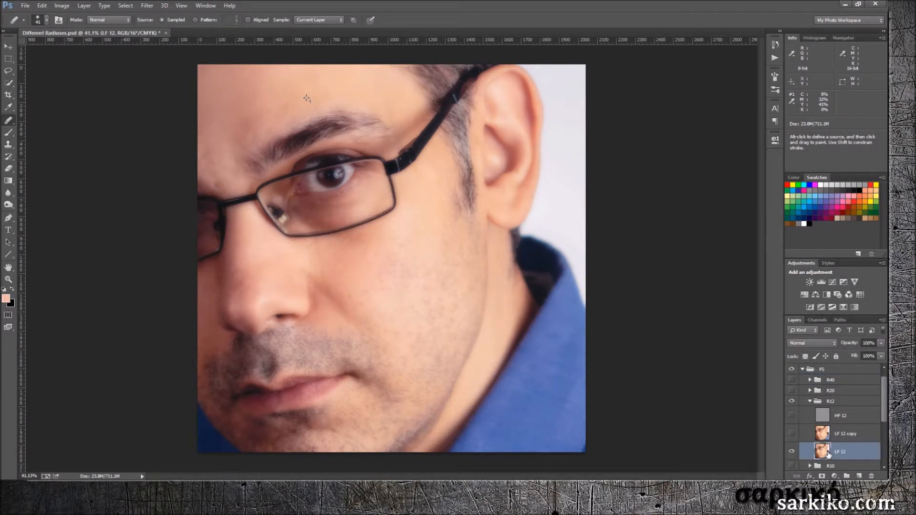
left_click(792, 434)
left_click(792, 417)
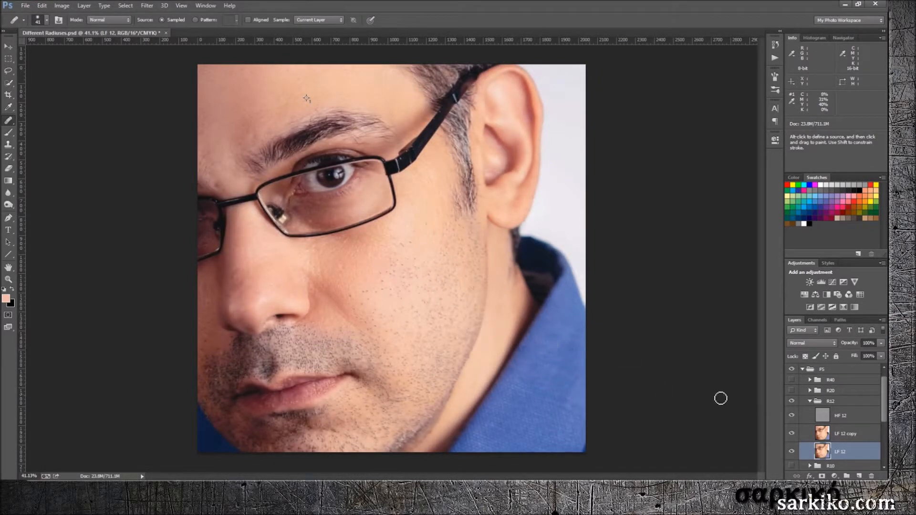
Step: Set HF 12 to Normal blending, compare its texture with the low-frequency layers by toggling it, and restore its previous blend mode
left_click(824, 416)
key("shift+alt+n")
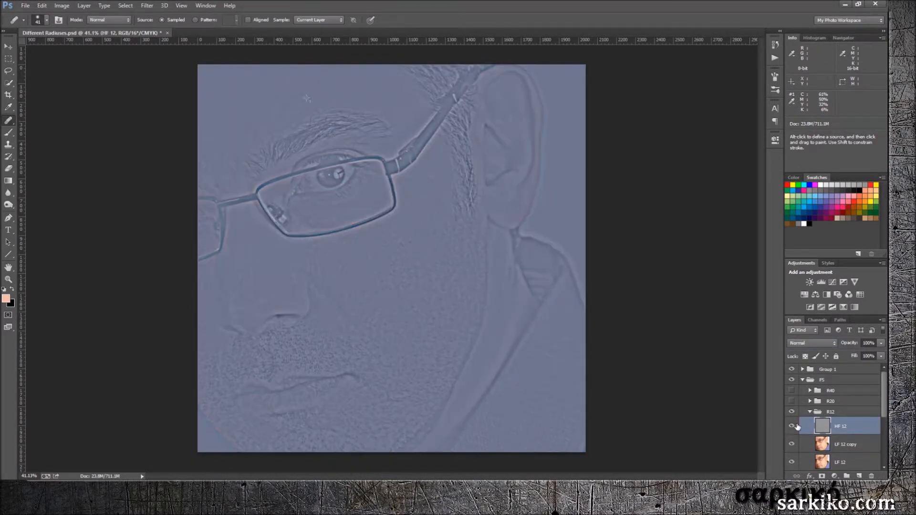
left_click(792, 427)
left_click(791, 427)
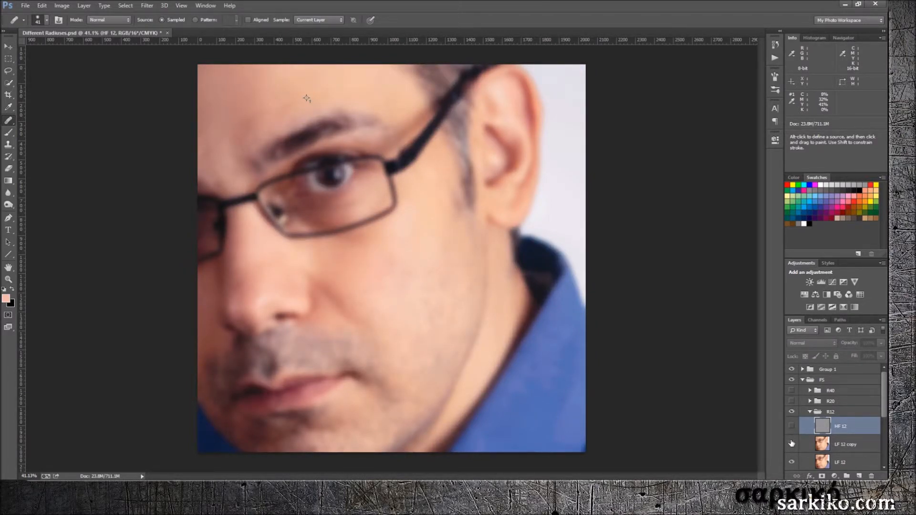
left_click(791, 427)
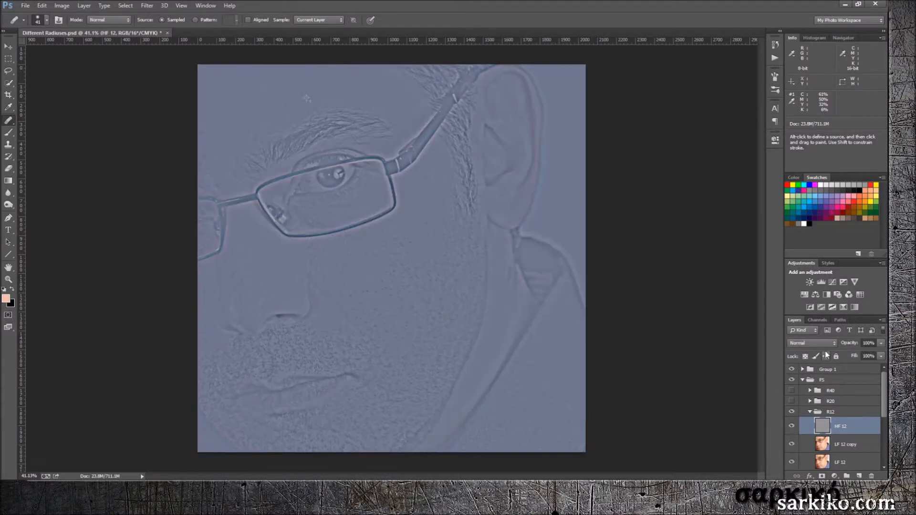
left_click(819, 246)
left_click(838, 442)
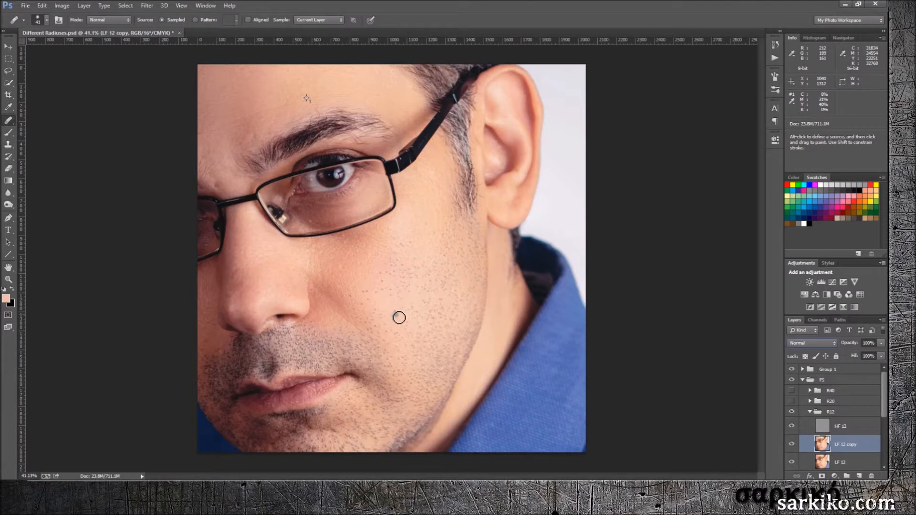
Step: Collapse and hide the R12 group, and show and expand the R10 group
left_click(810, 412)
left_click(792, 412)
scroll(799, 425, "down", 1)
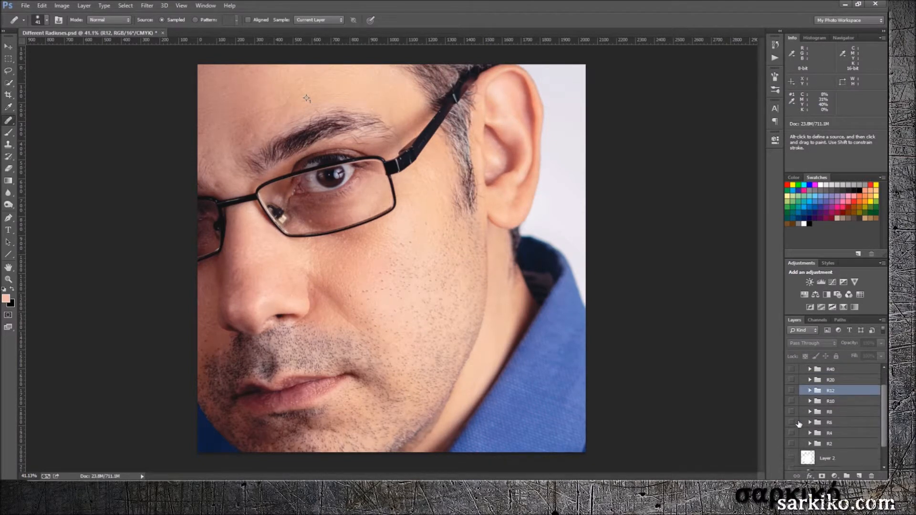
scroll(806, 421, "down", 2)
left_click(810, 446)
scroll(809, 449, "down", 2)
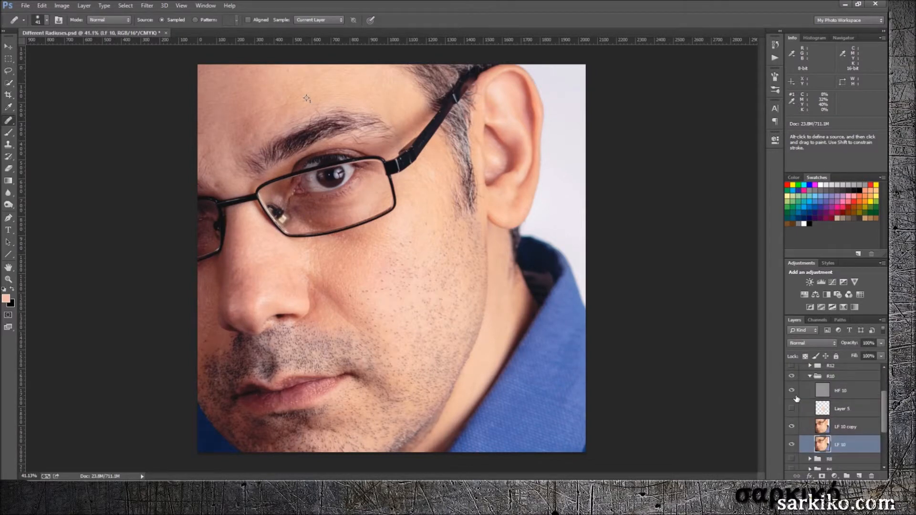
Step: With HF 10 hidden, compare LF 10 with its copy, and compare the full portrait with the R10 group hidden and shown
left_click(792, 391)
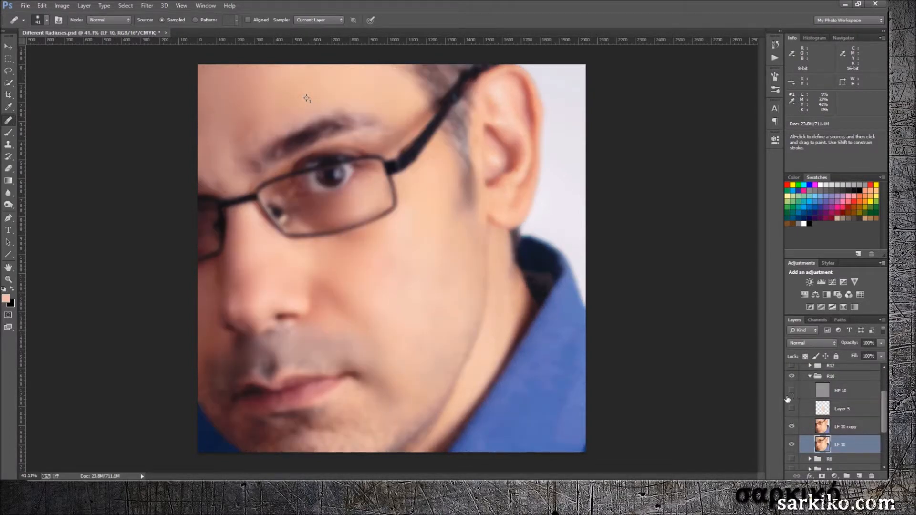
left_click(791, 427)
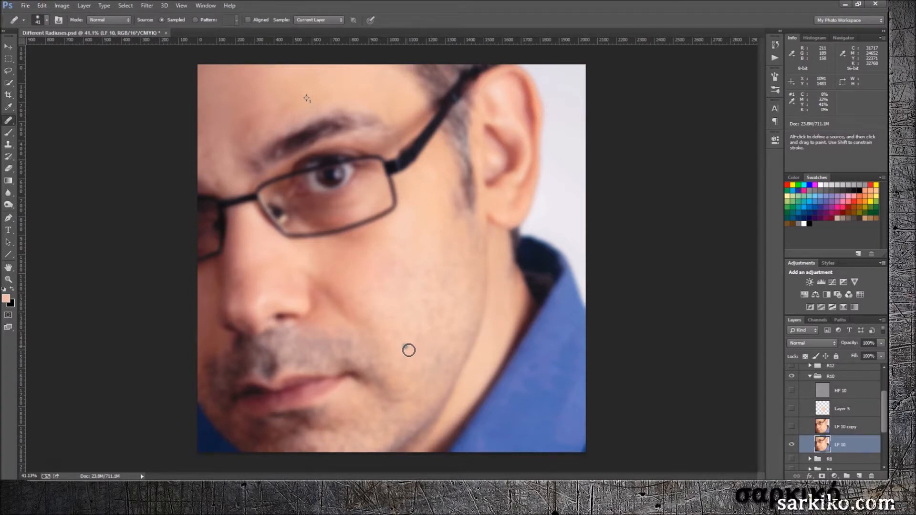
left_click(792, 427)
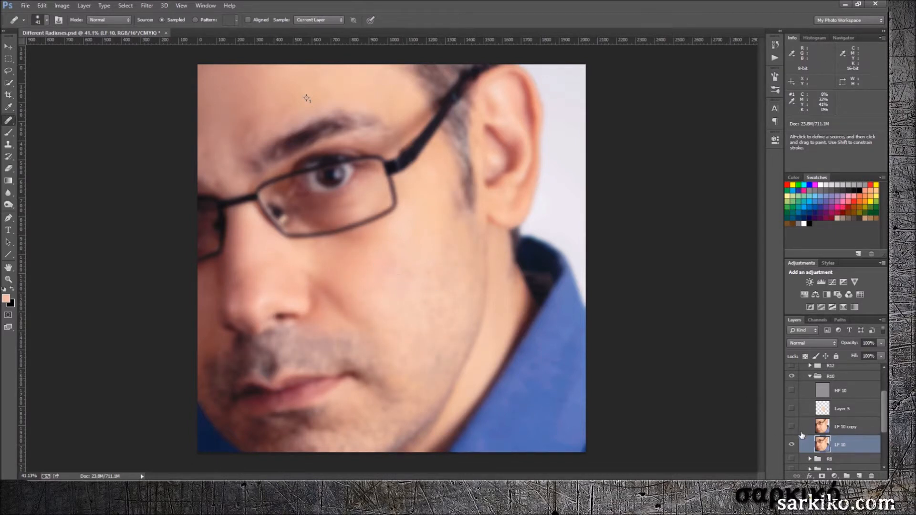
left_click(792, 426)
left_click(793, 389)
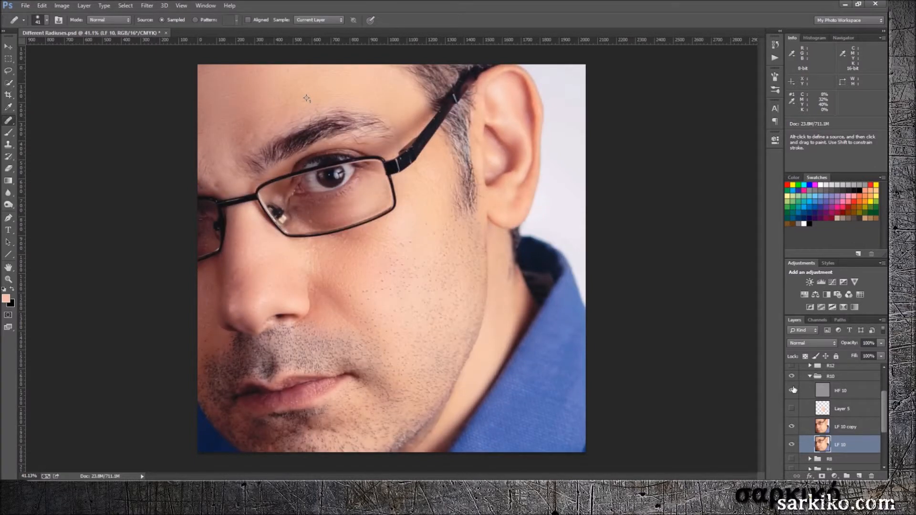
left_click(793, 377)
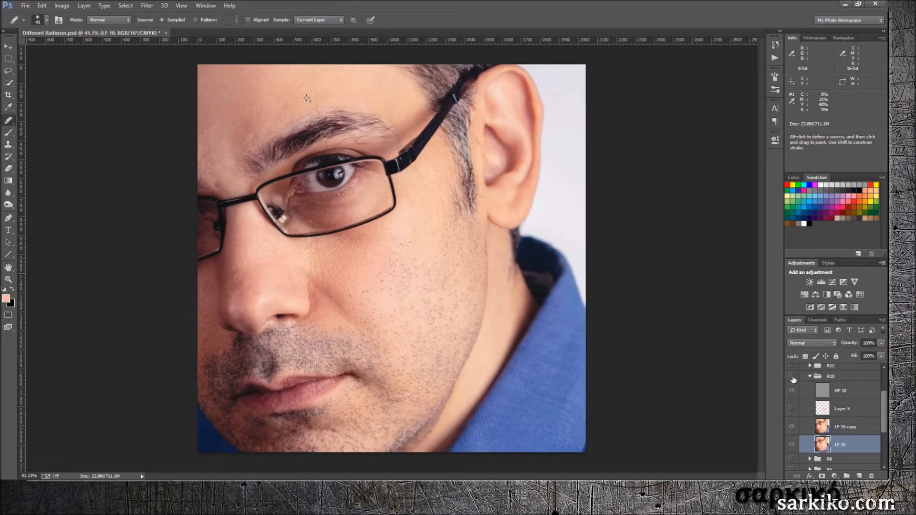
left_click(792, 378)
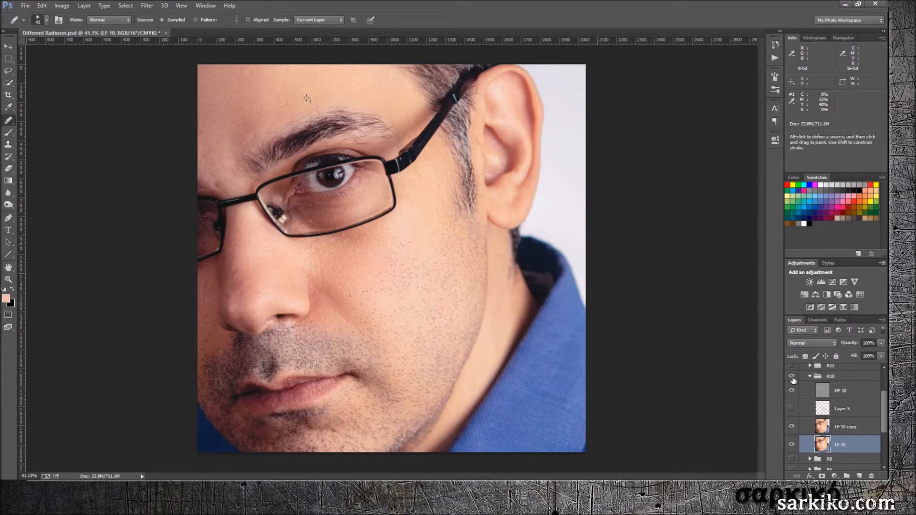